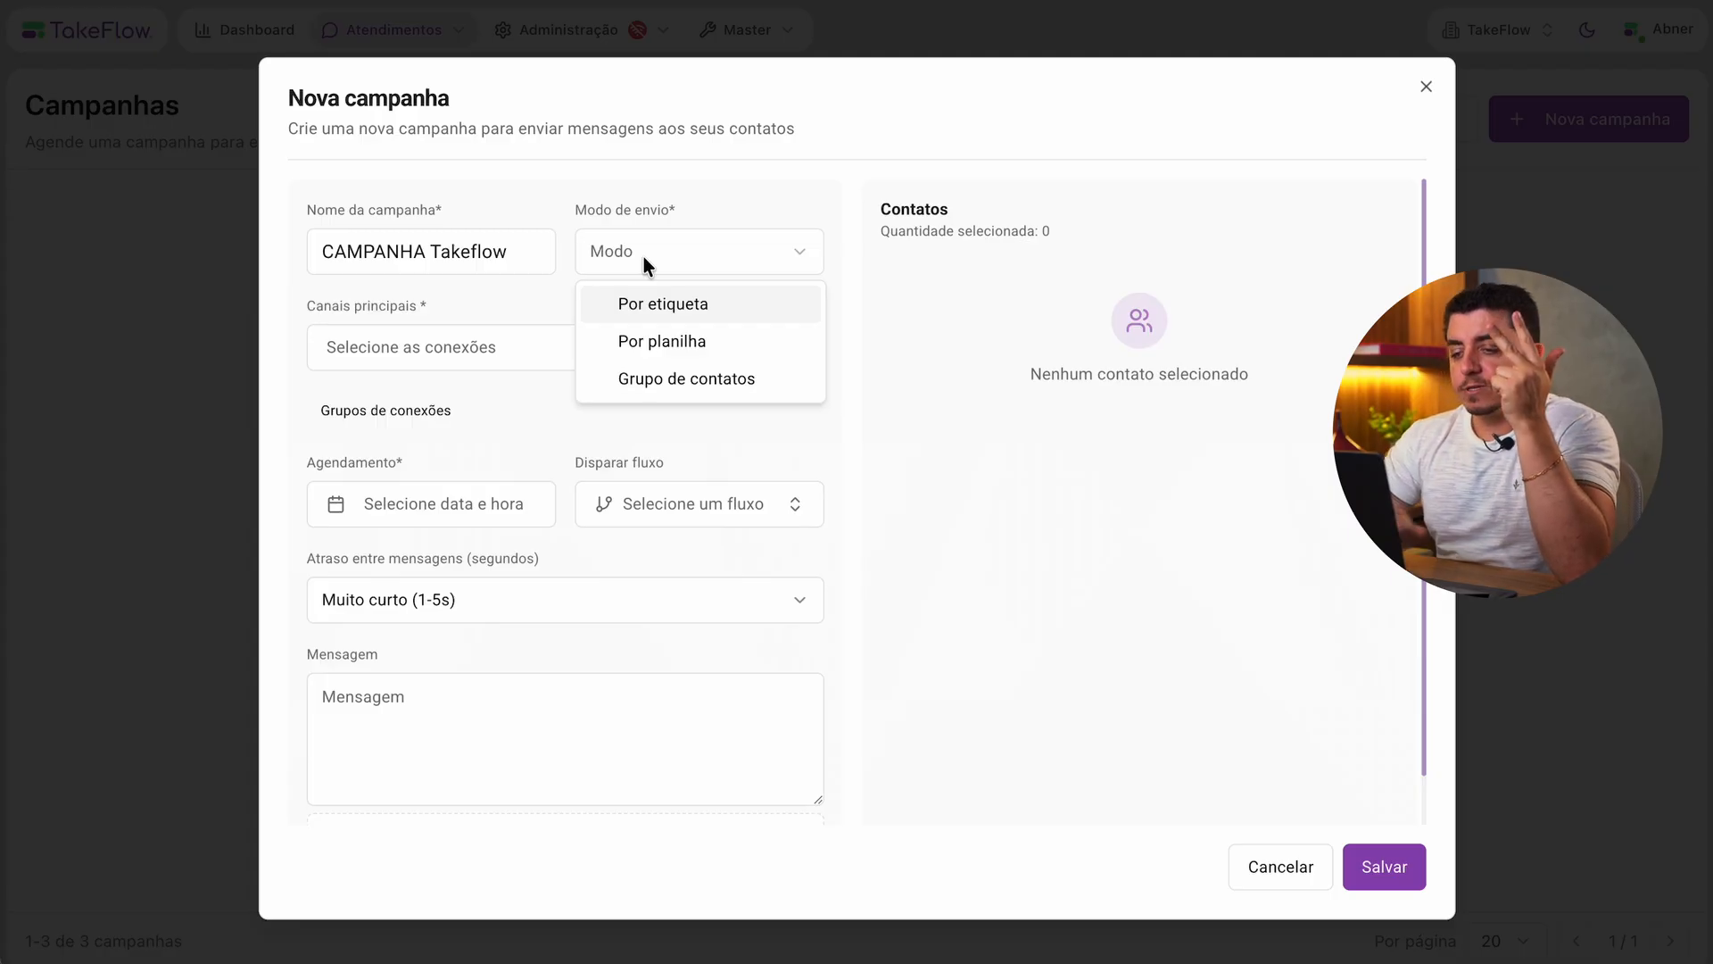
# Set the campaign's send mode to Por etiqueta and select the Flexibilização de preço tag.
pyautogui.click(654, 304)
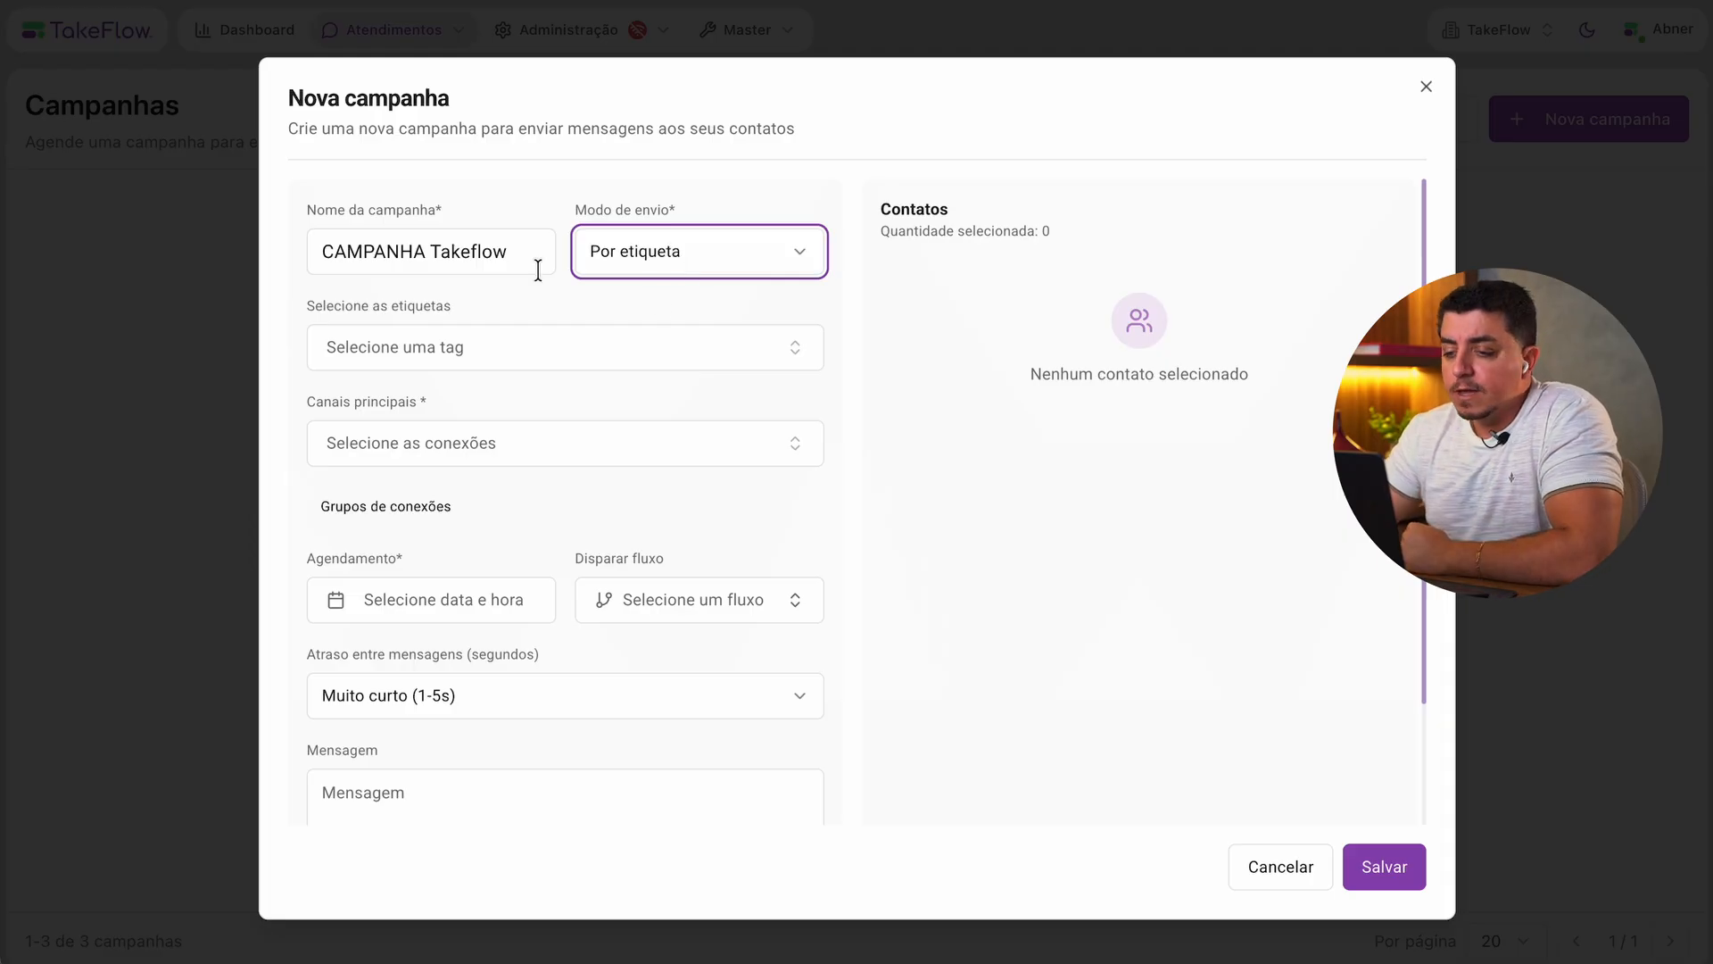
pyautogui.click(579, 339)
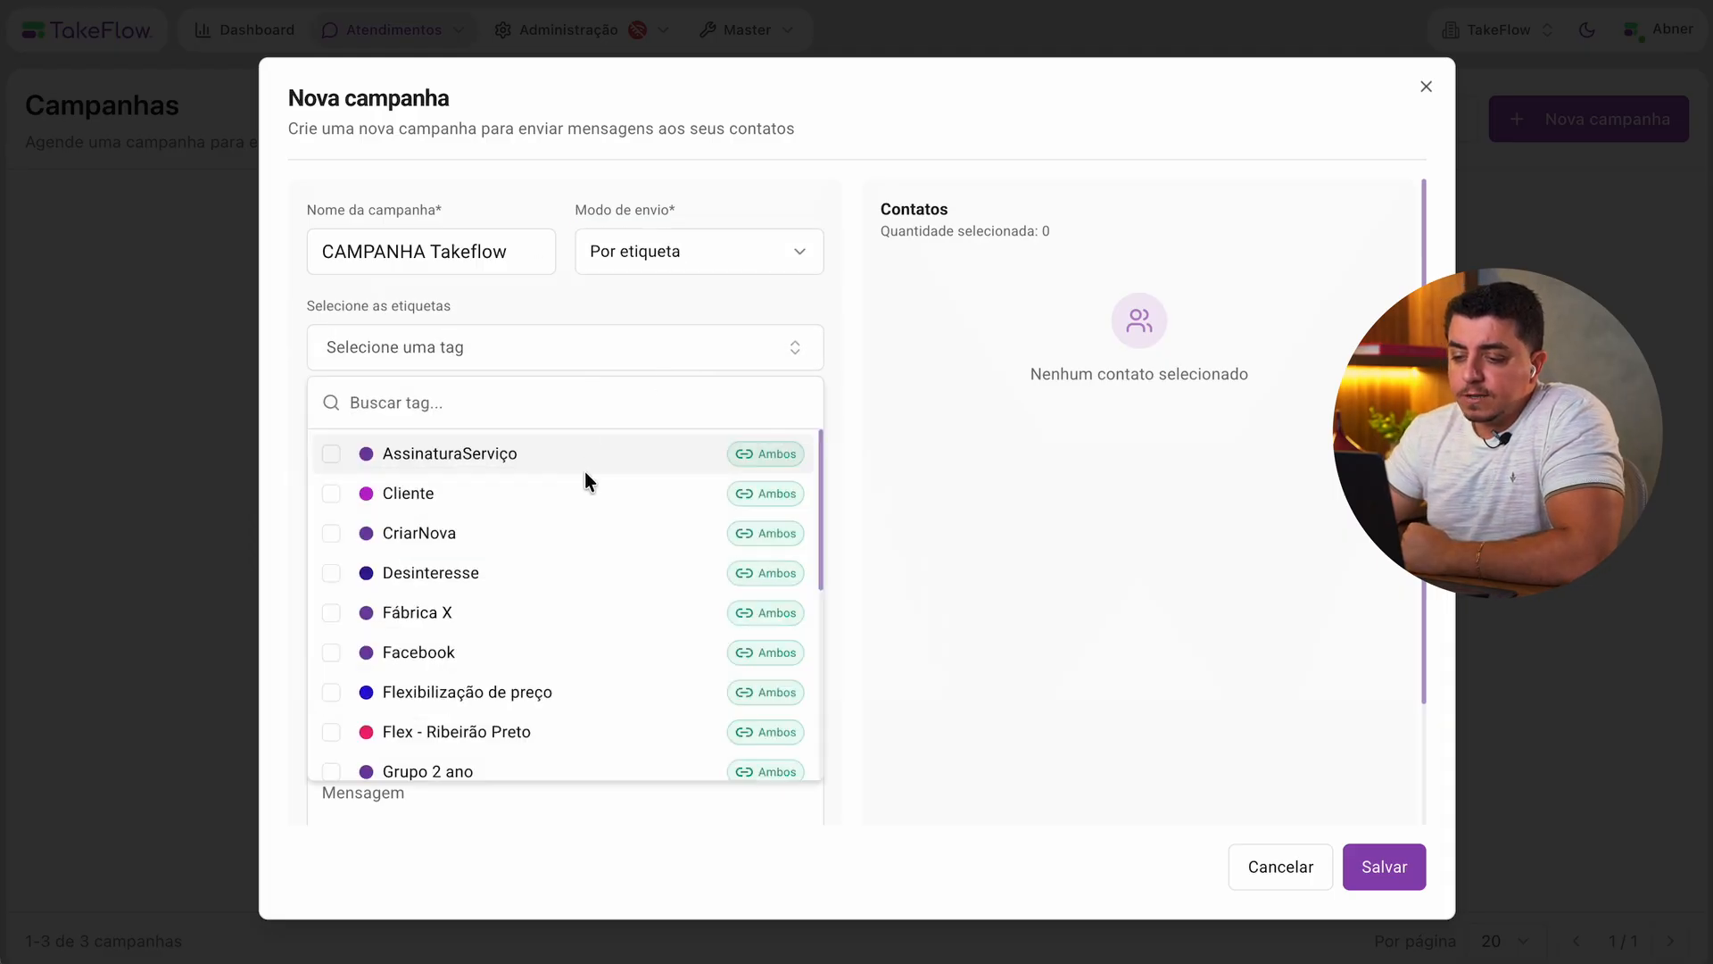
pyautogui.click(478, 693)
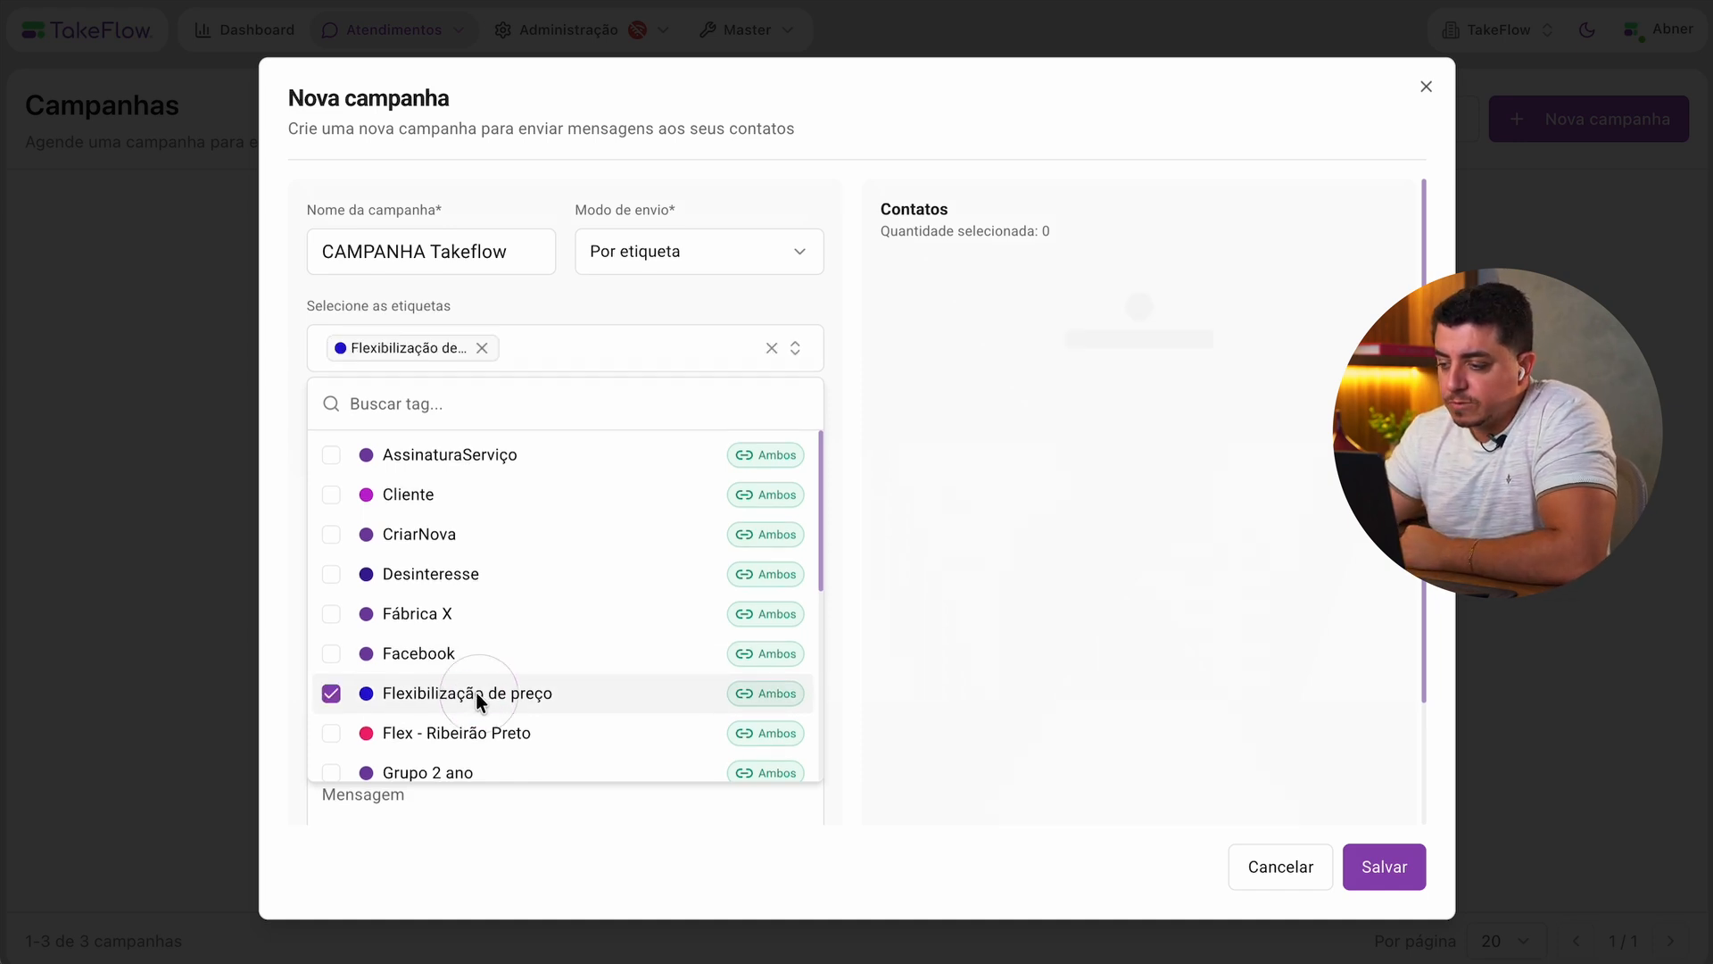
pyautogui.click(834, 326)
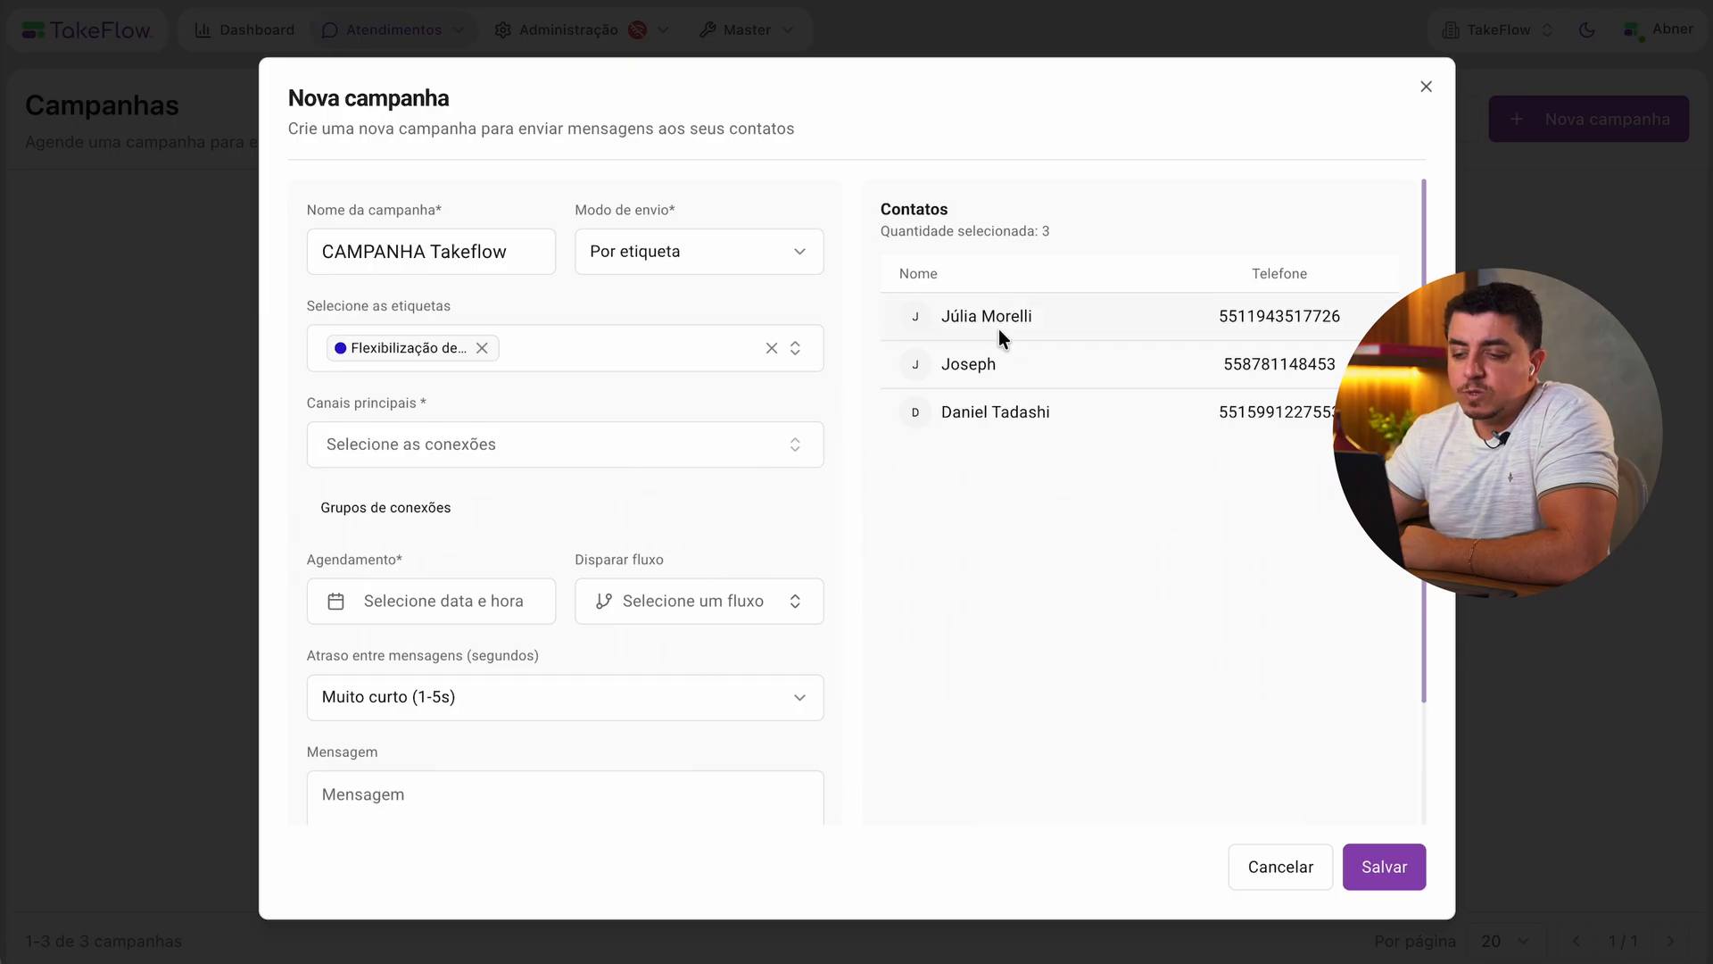
# Add the Facebook tag to the campaign's selected tags and review the contact list.
pyautogui.click(673, 357)
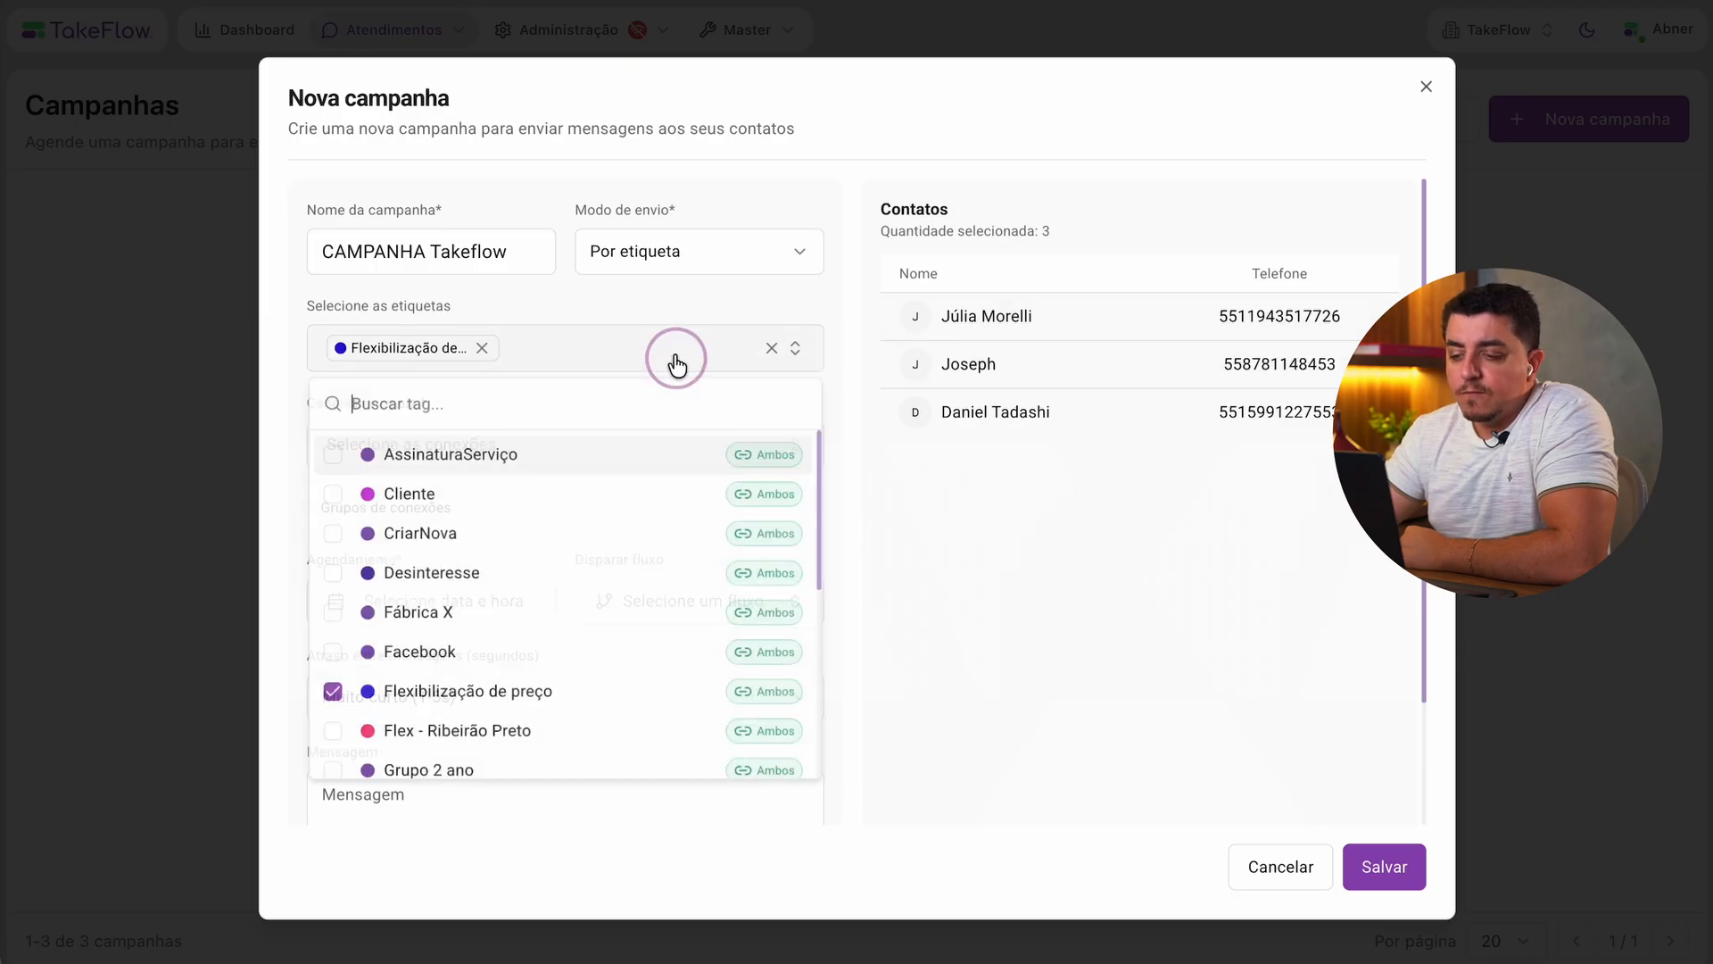
pyautogui.click(464, 698)
pyautogui.click(458, 689)
pyautogui.click(447, 651)
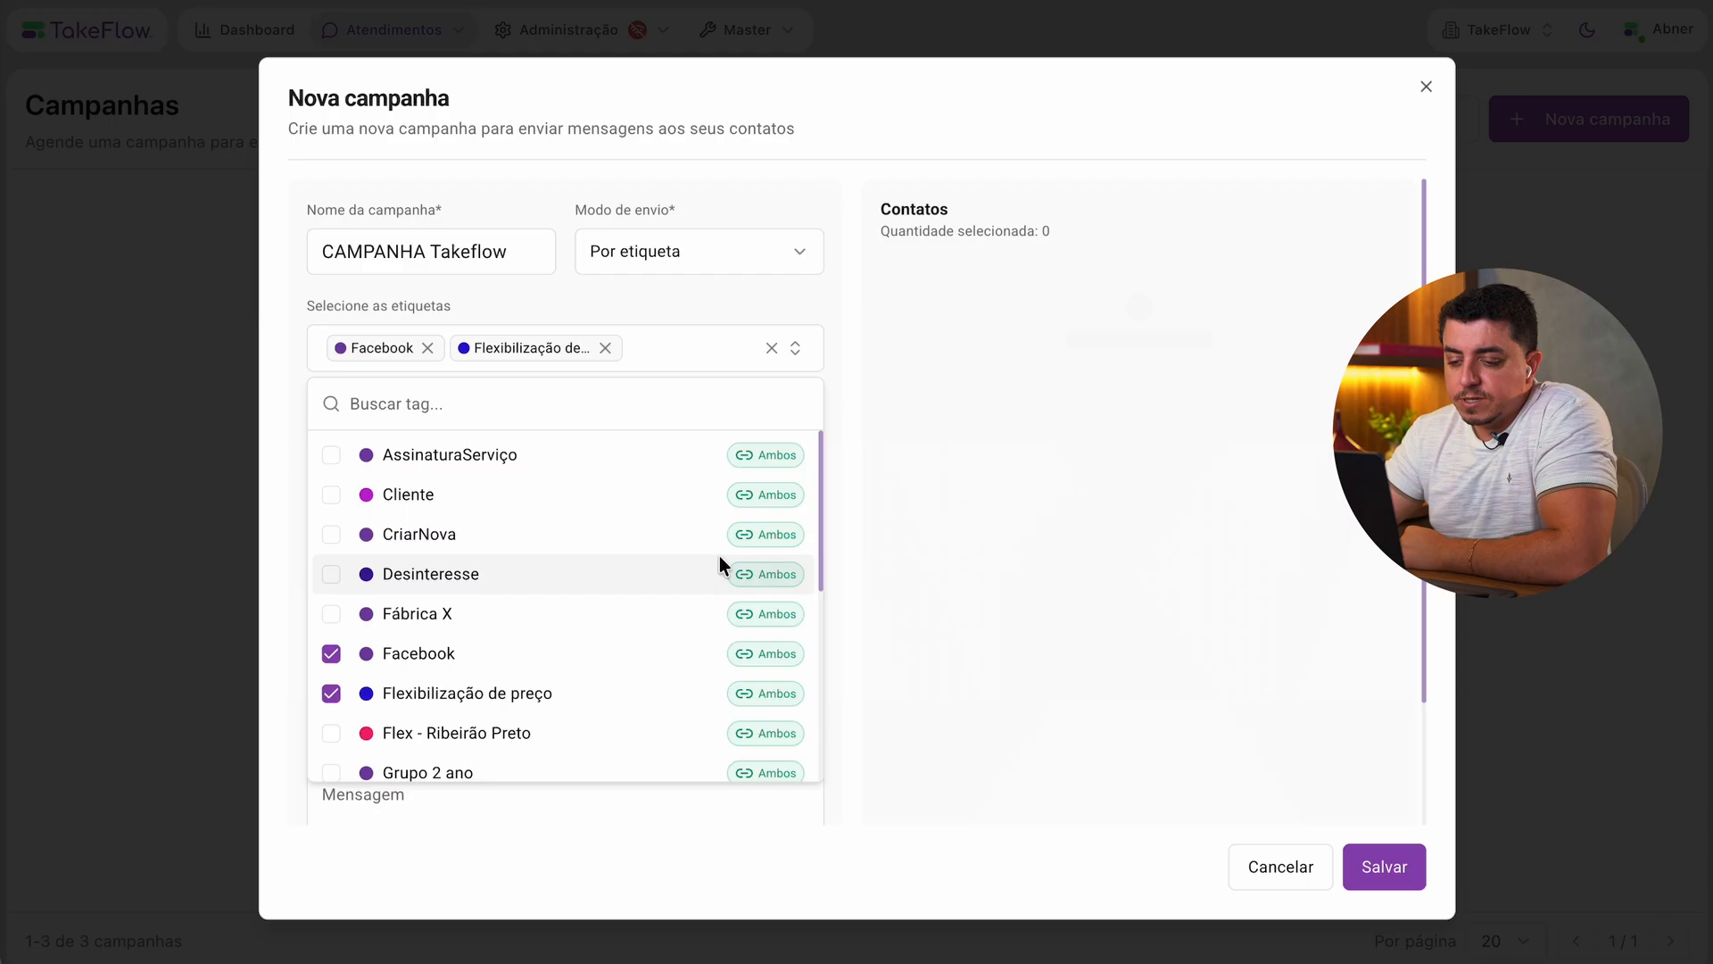
pyautogui.click(731, 289)
pyautogui.scroll(-3, 1052, 502)
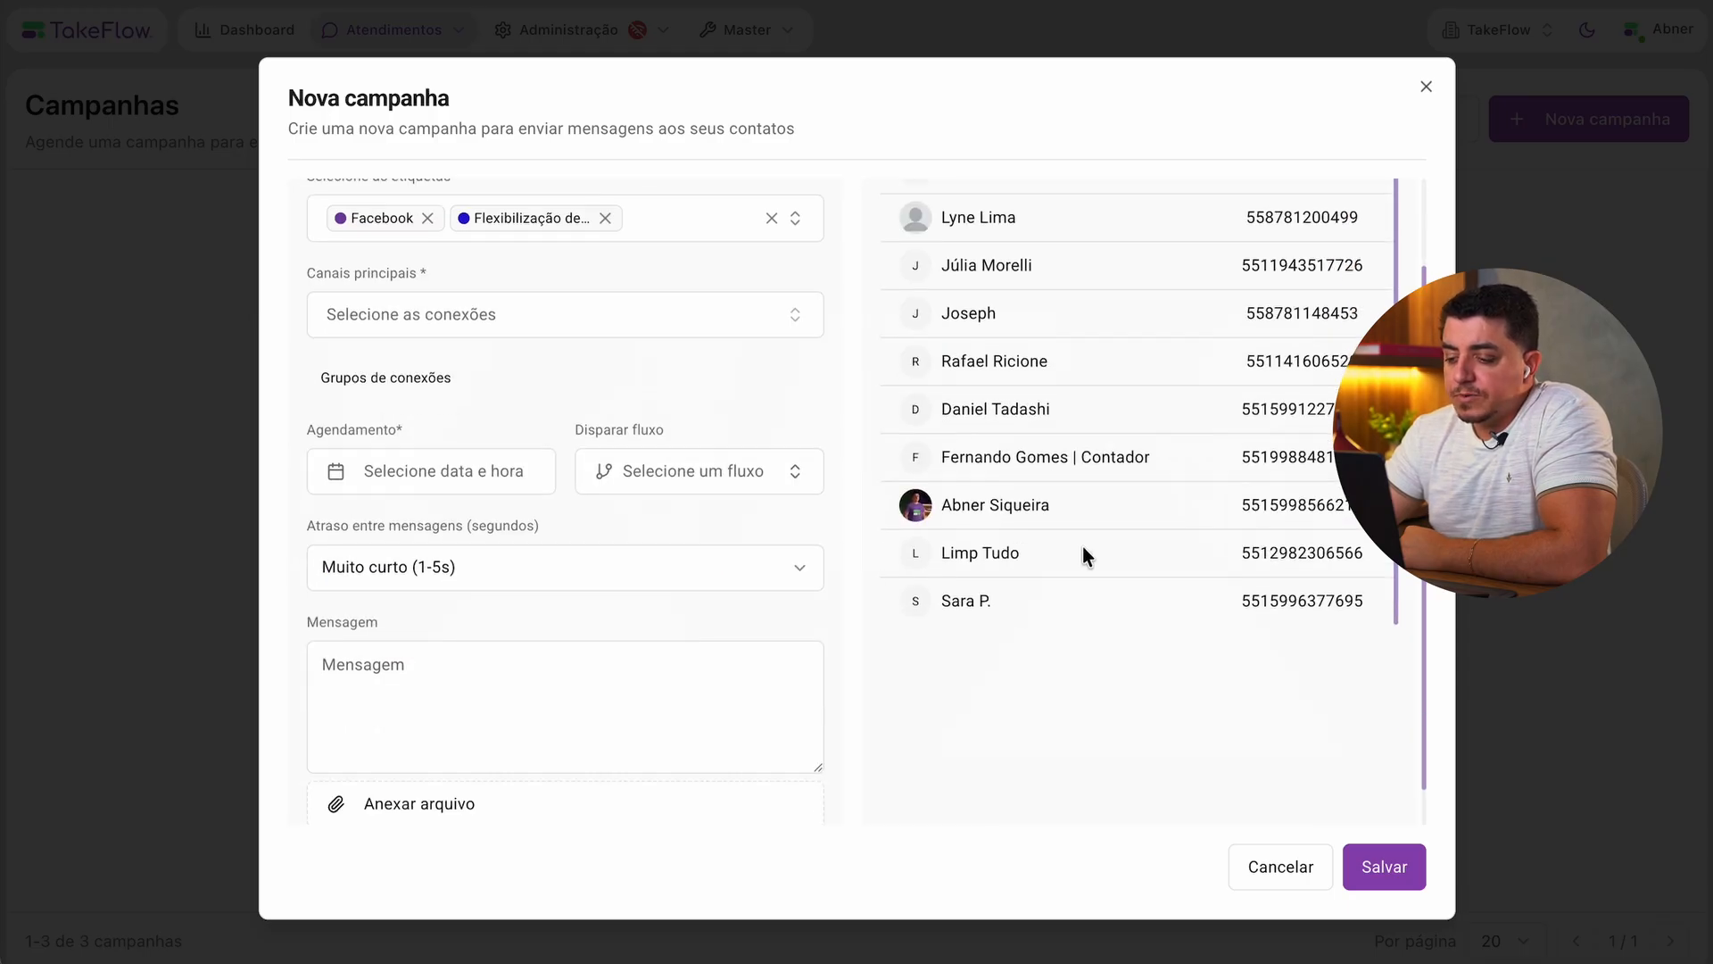
pyautogui.scroll(3, 1083, 545)
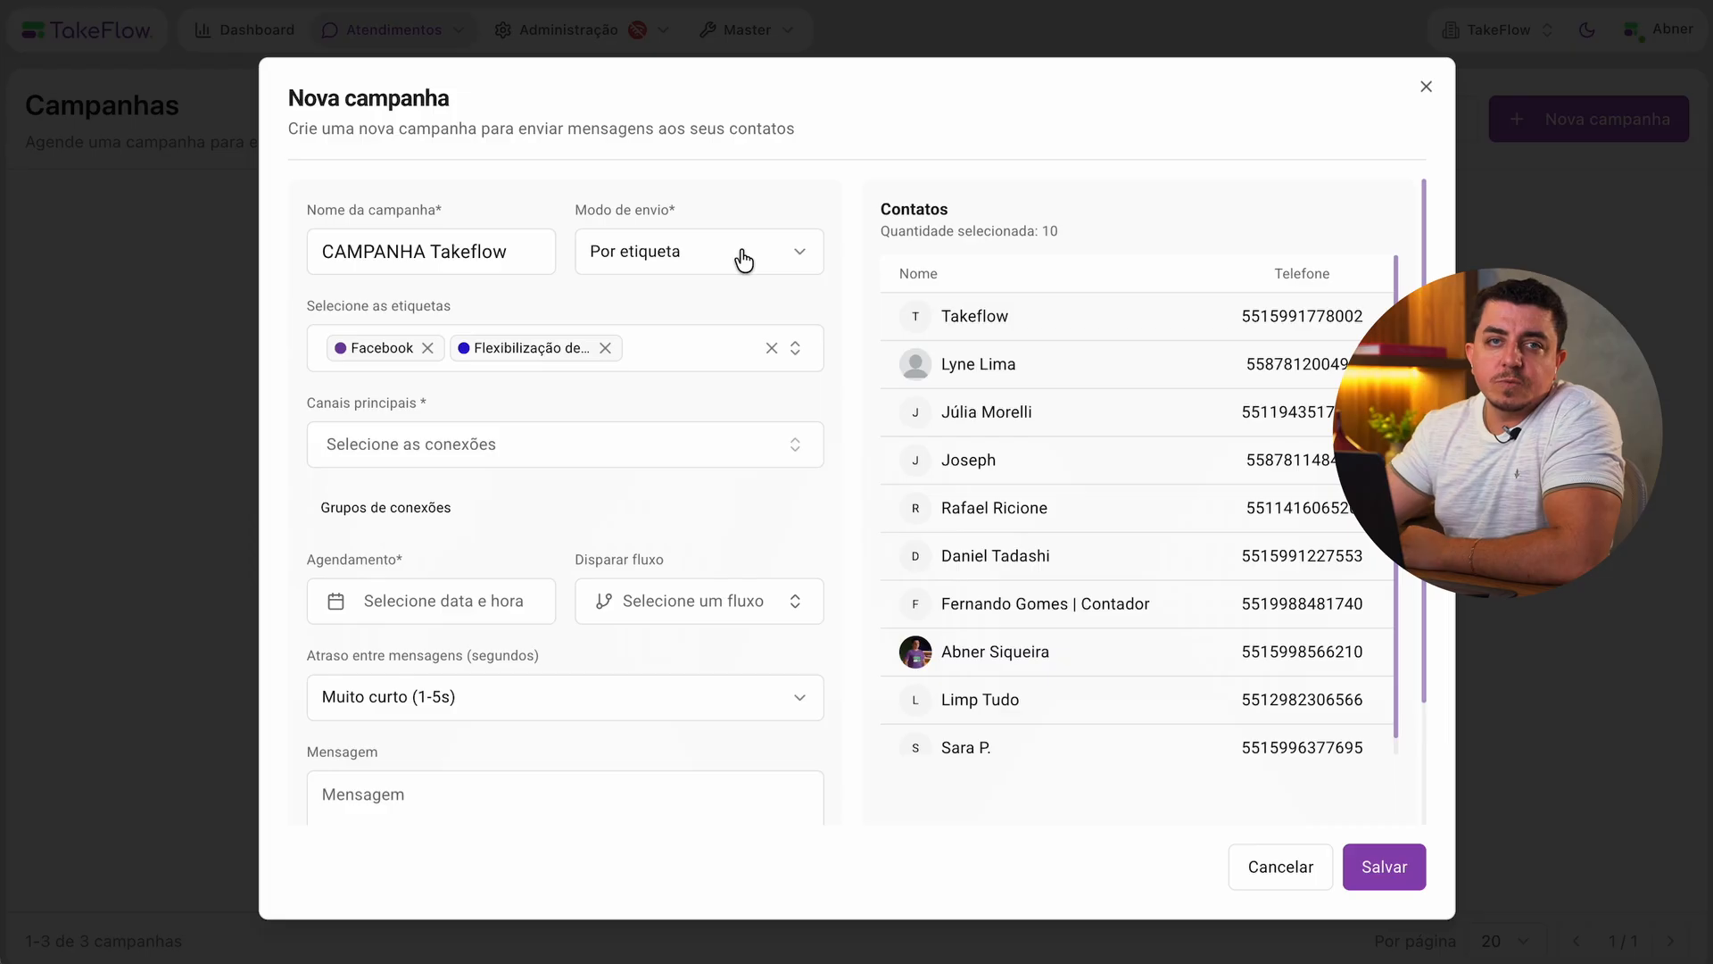
# Expand the connection groups and select both available connections, including Takeflow Fixo, as the campaign's main channels.
pyautogui.click(507, 518)
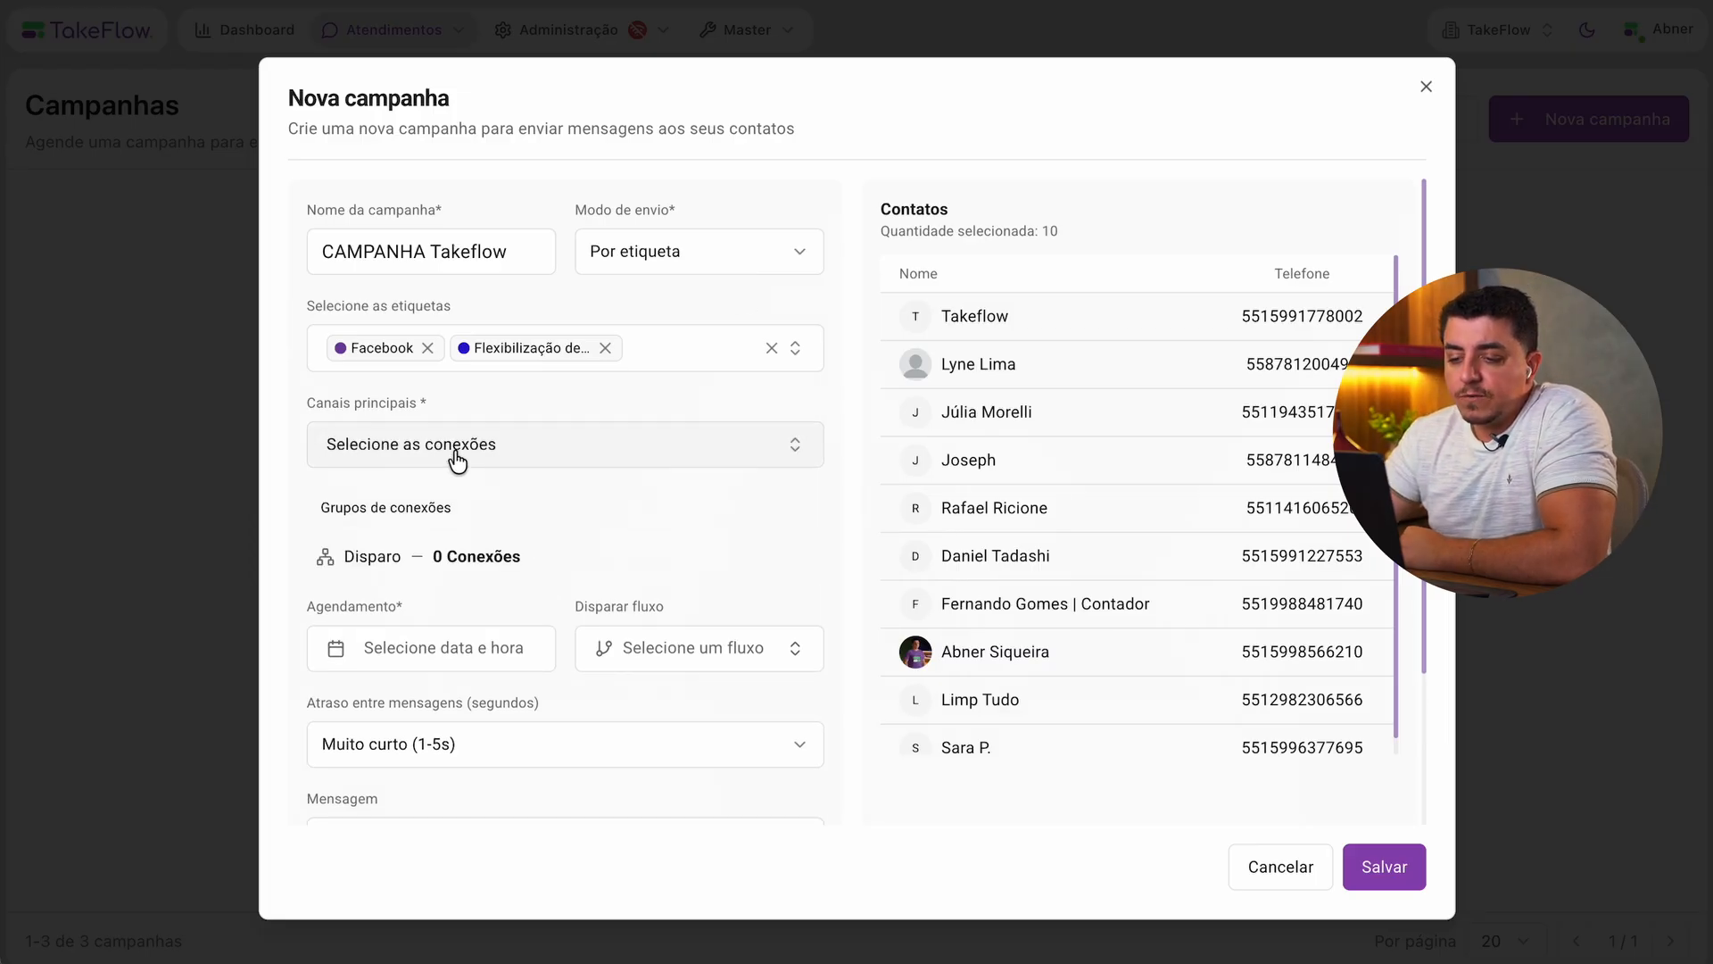
pyautogui.moveTo(301, 415); pyautogui.dragTo(428, 407)
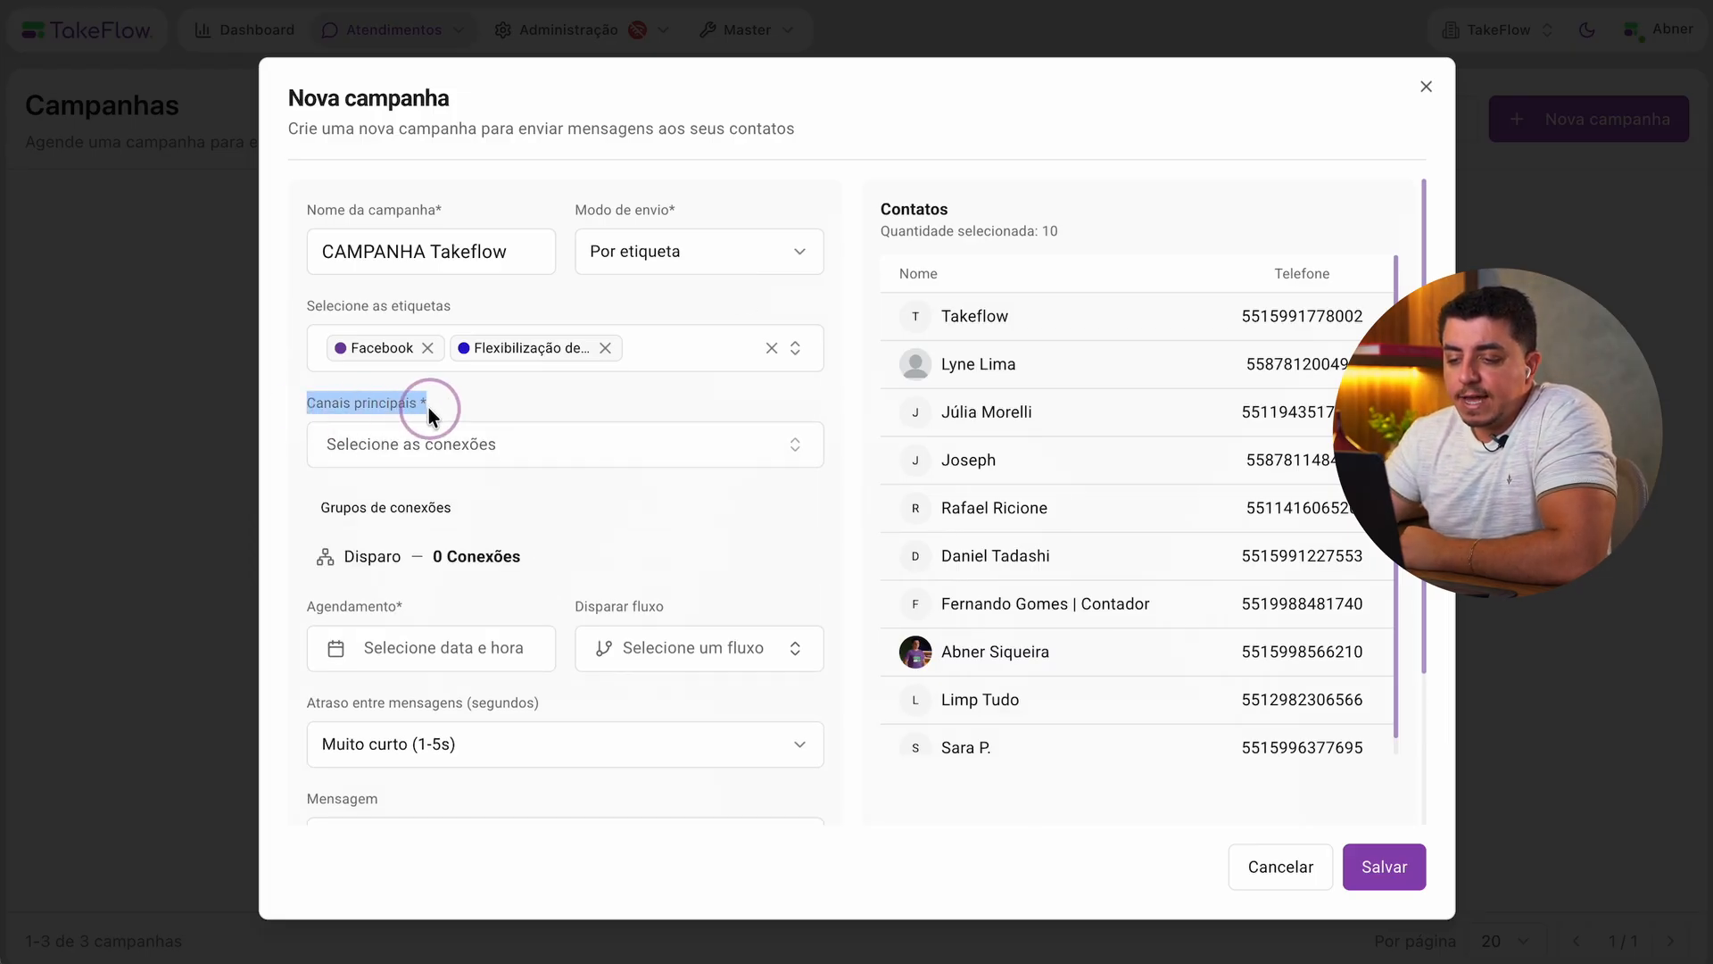
pyautogui.click(473, 449)
pyautogui.click(404, 554)
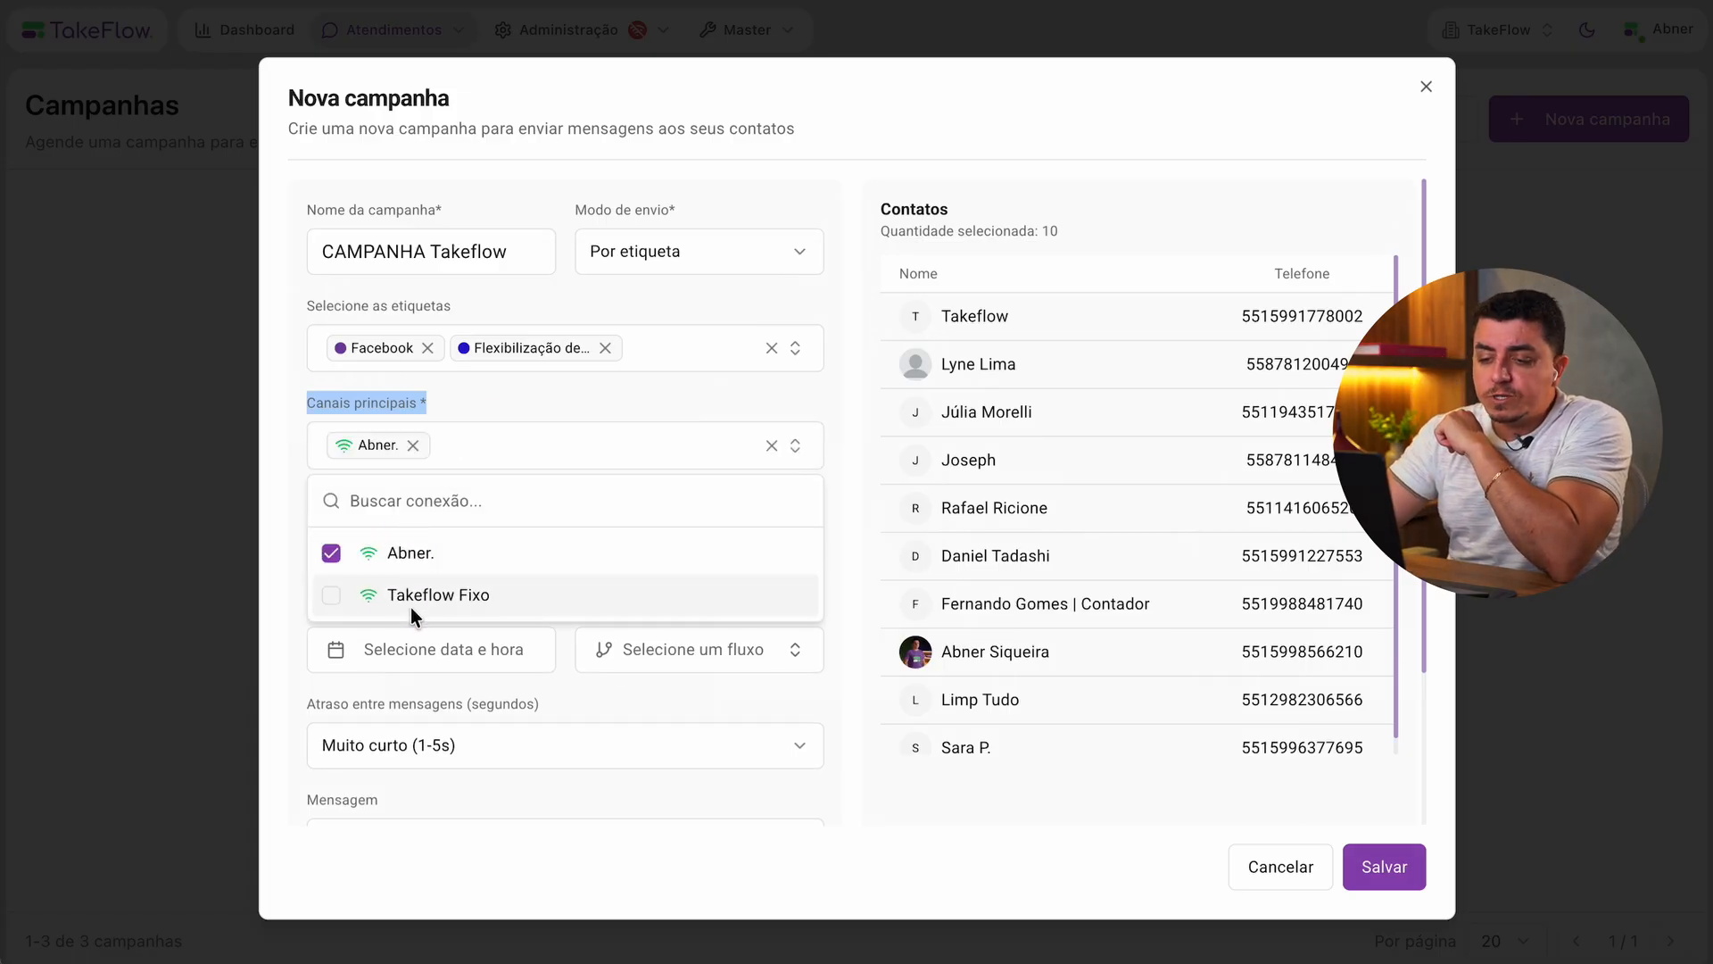
pyautogui.click(410, 607)
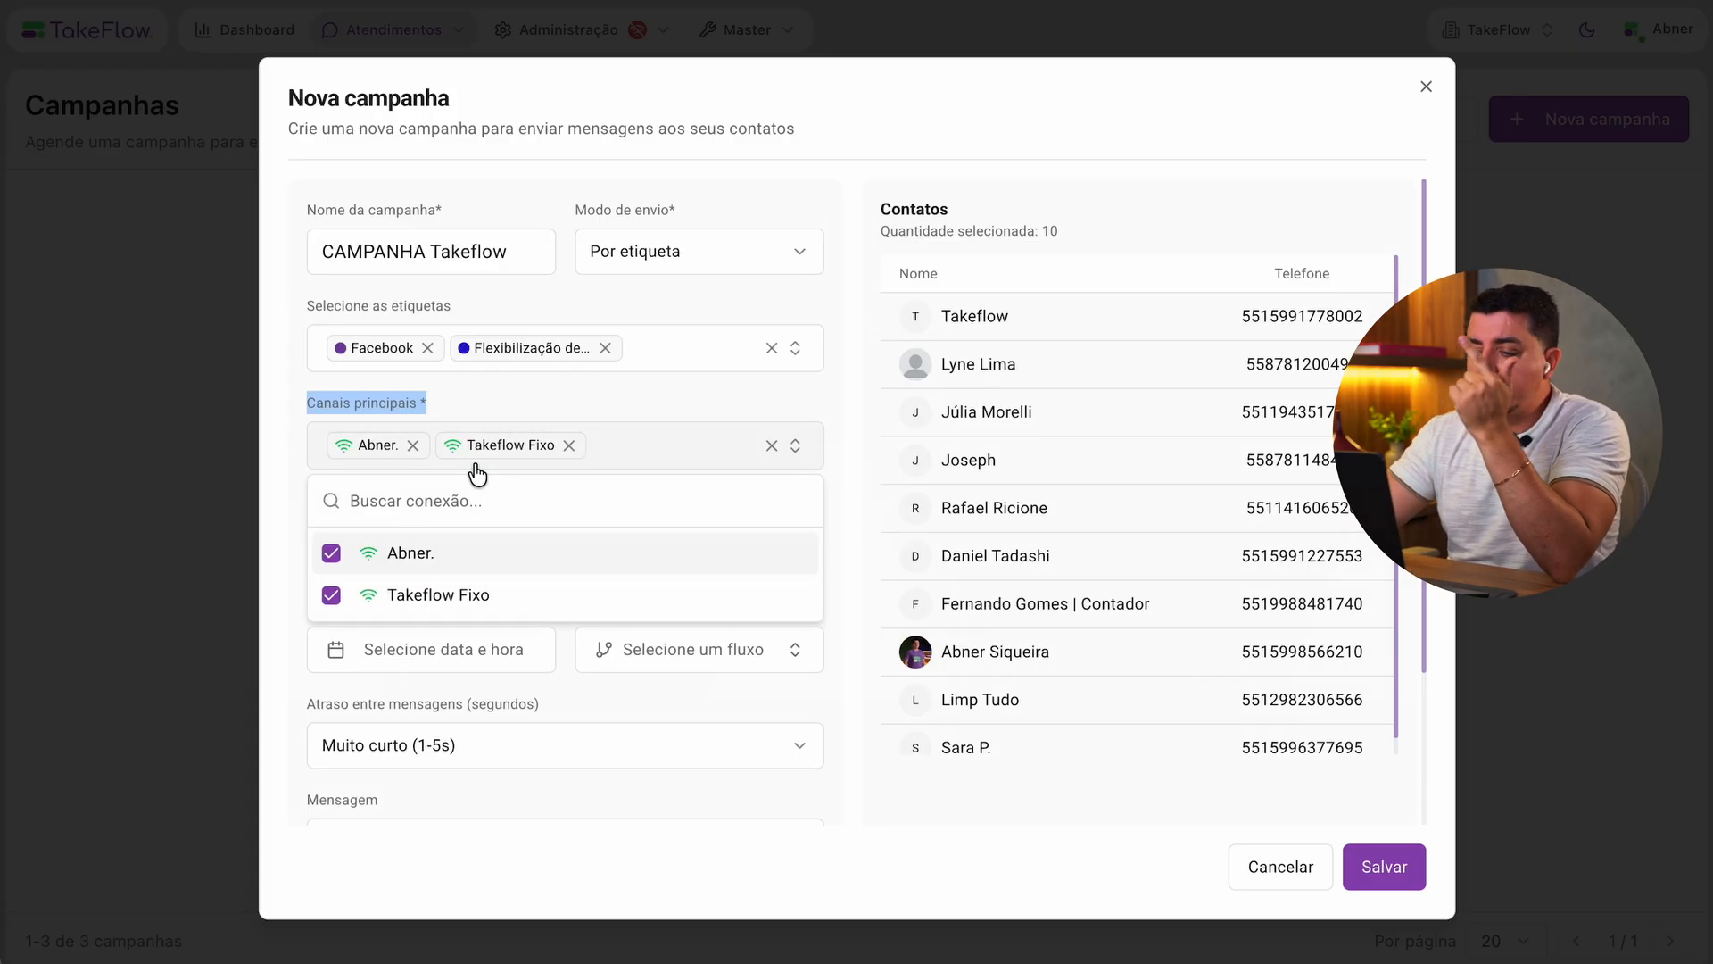
pyautogui.click(562, 398)
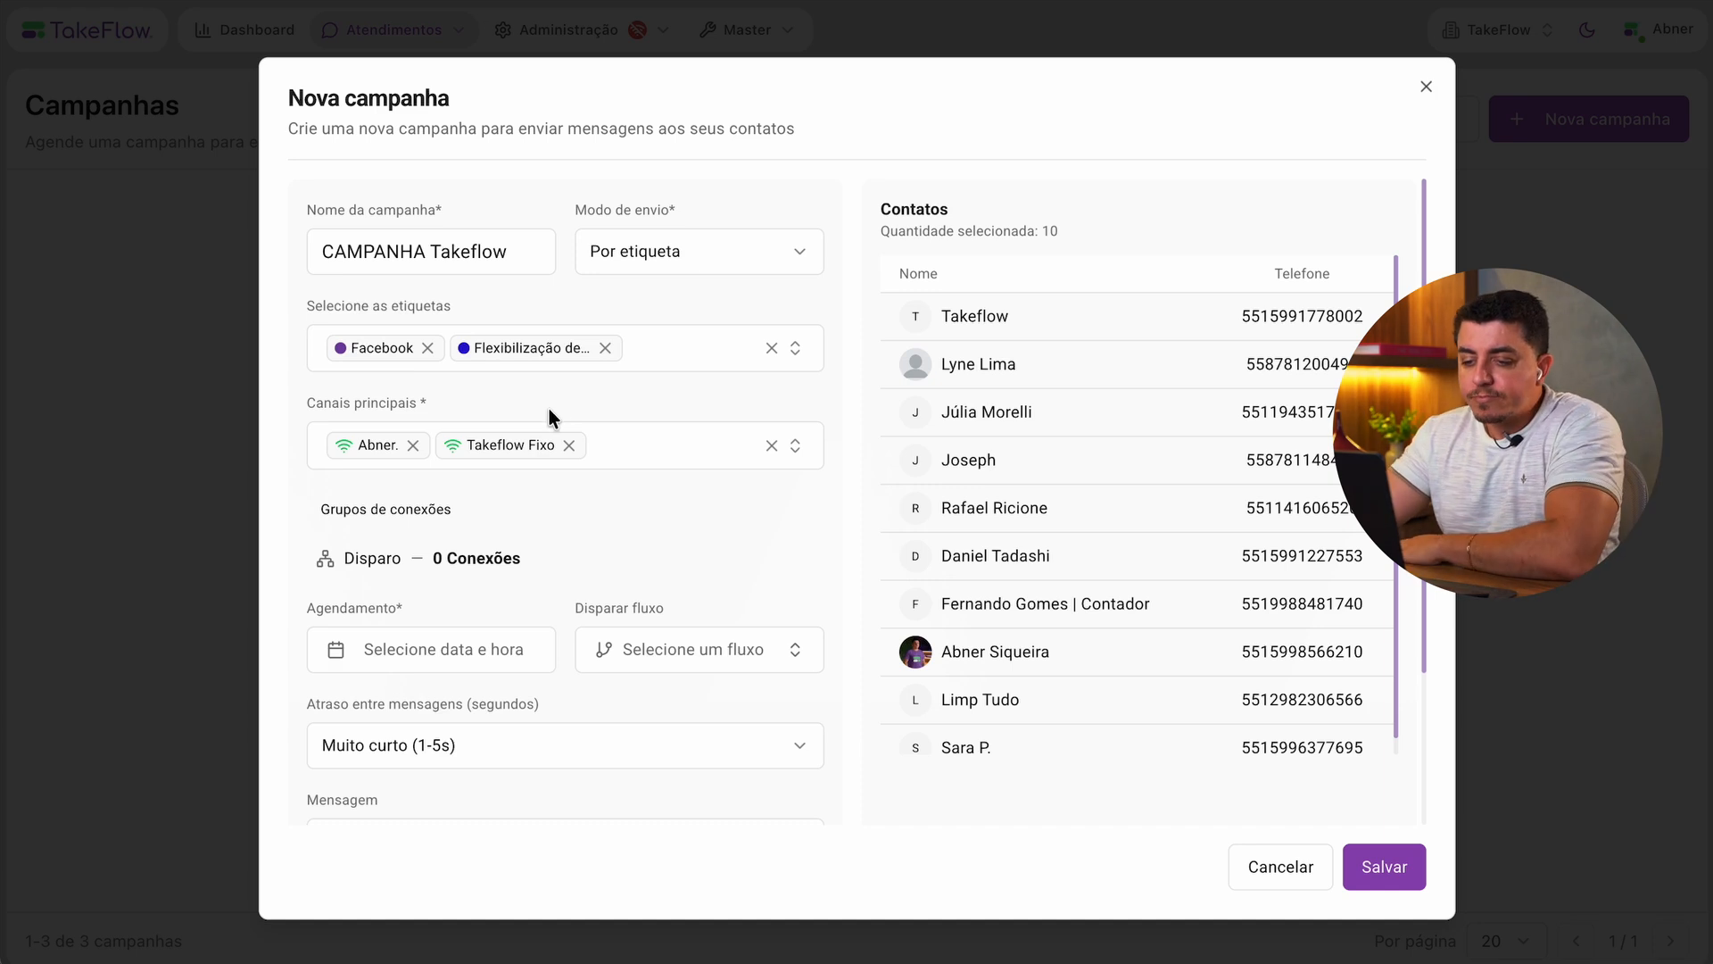
# Examine the campaign's scheduling calendar, the list of flows that can be triggered and the message field.
pyautogui.scroll(-2, 491, 535)
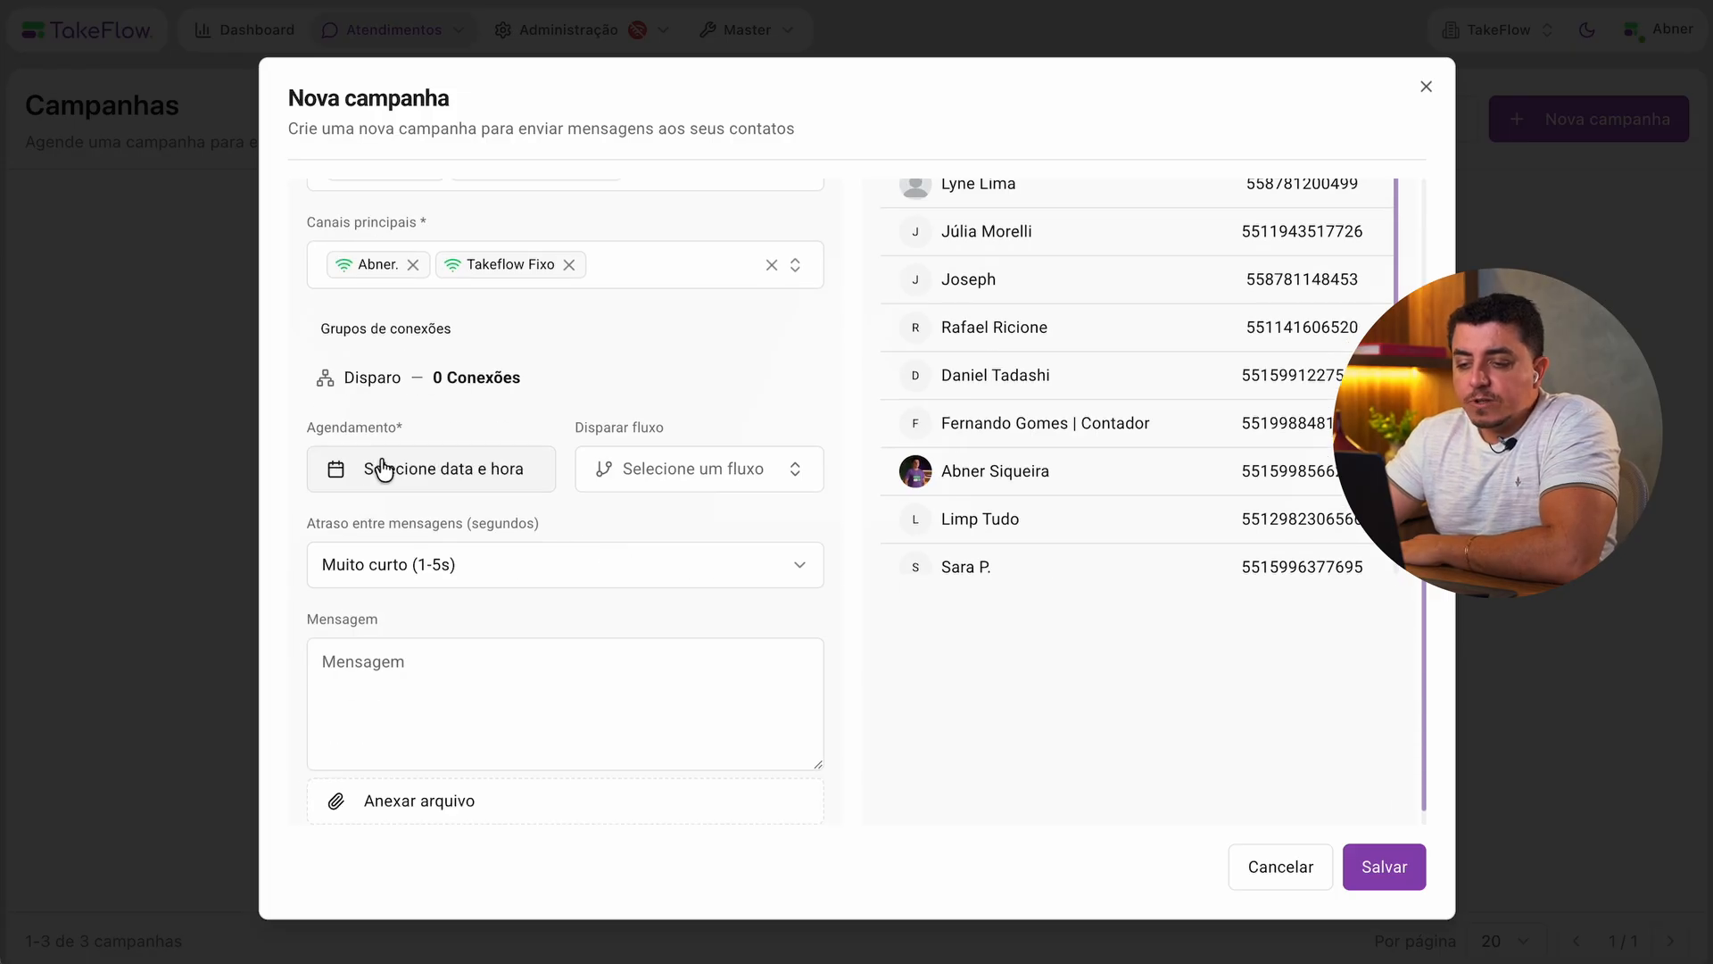
pyautogui.click(379, 468)
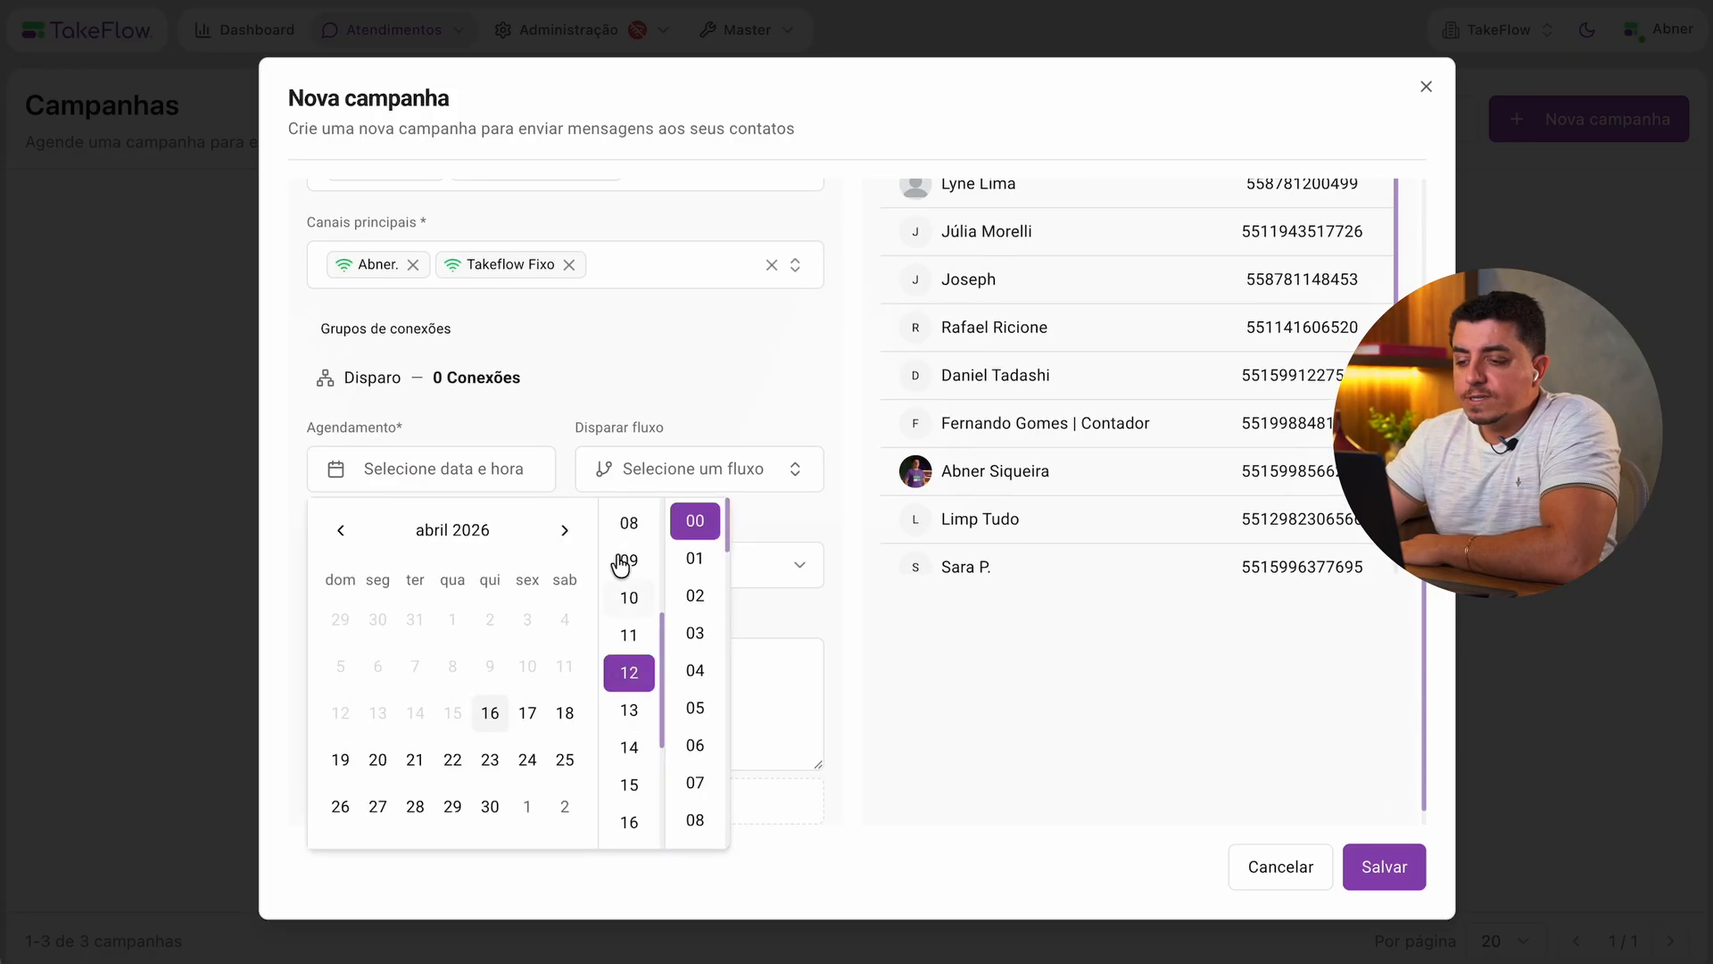
pyautogui.click(639, 373)
pyautogui.click(673, 481)
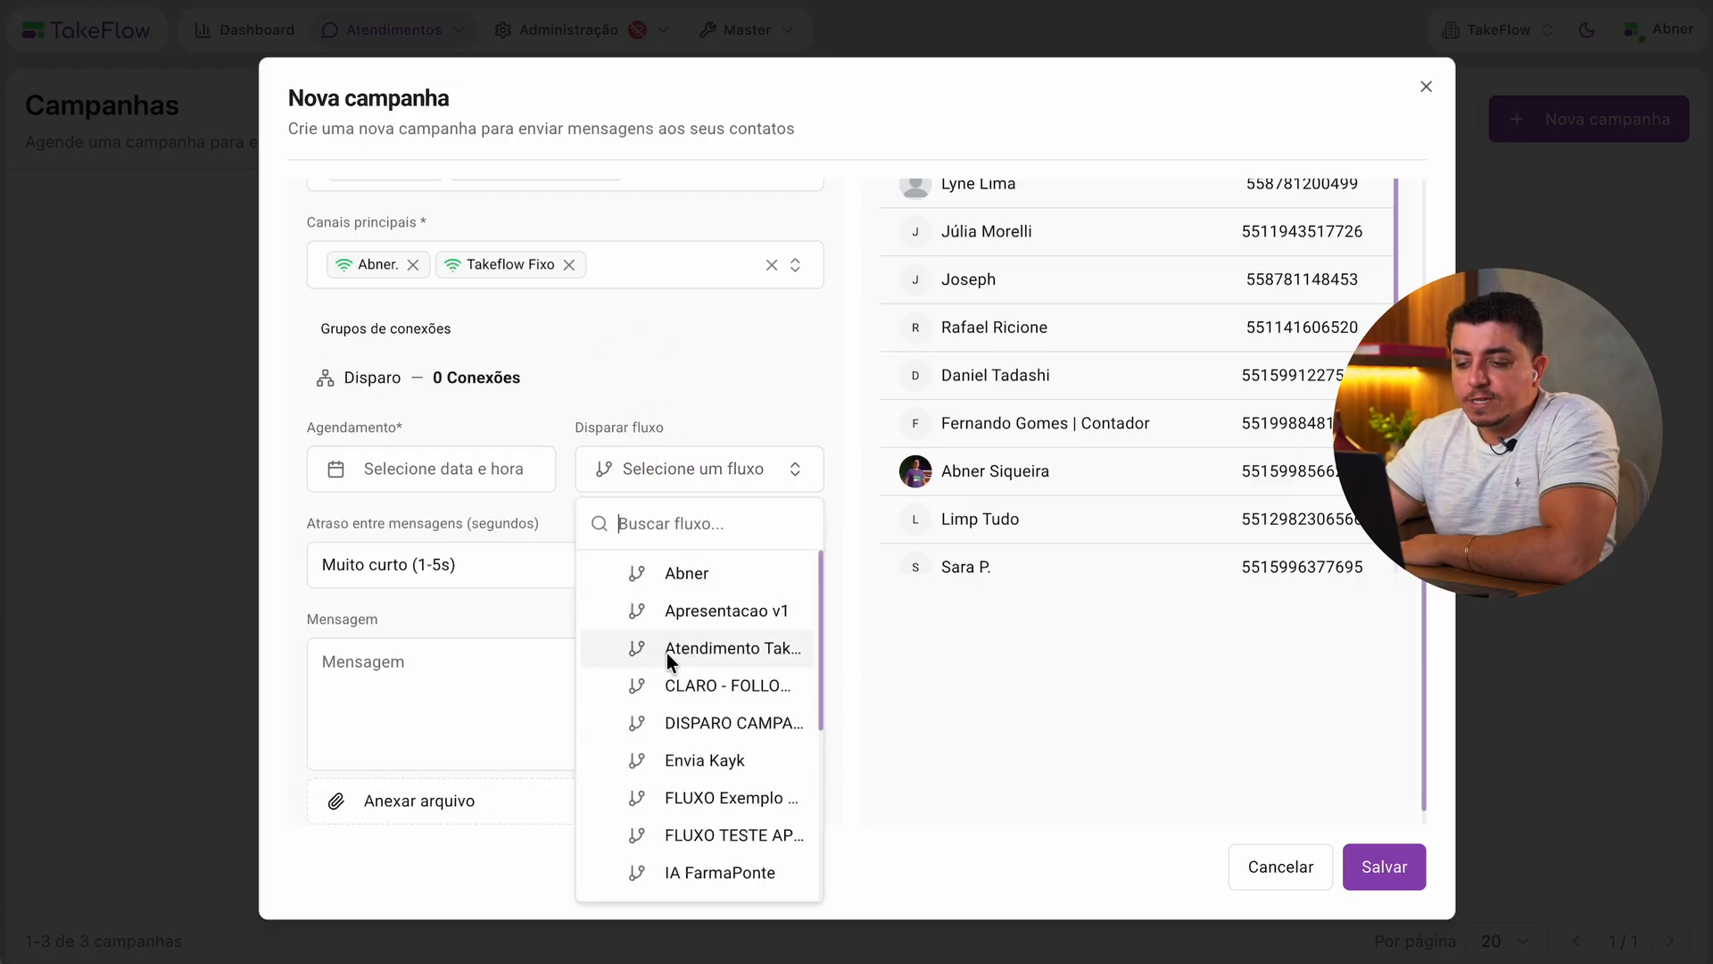
pyautogui.click(540, 605)
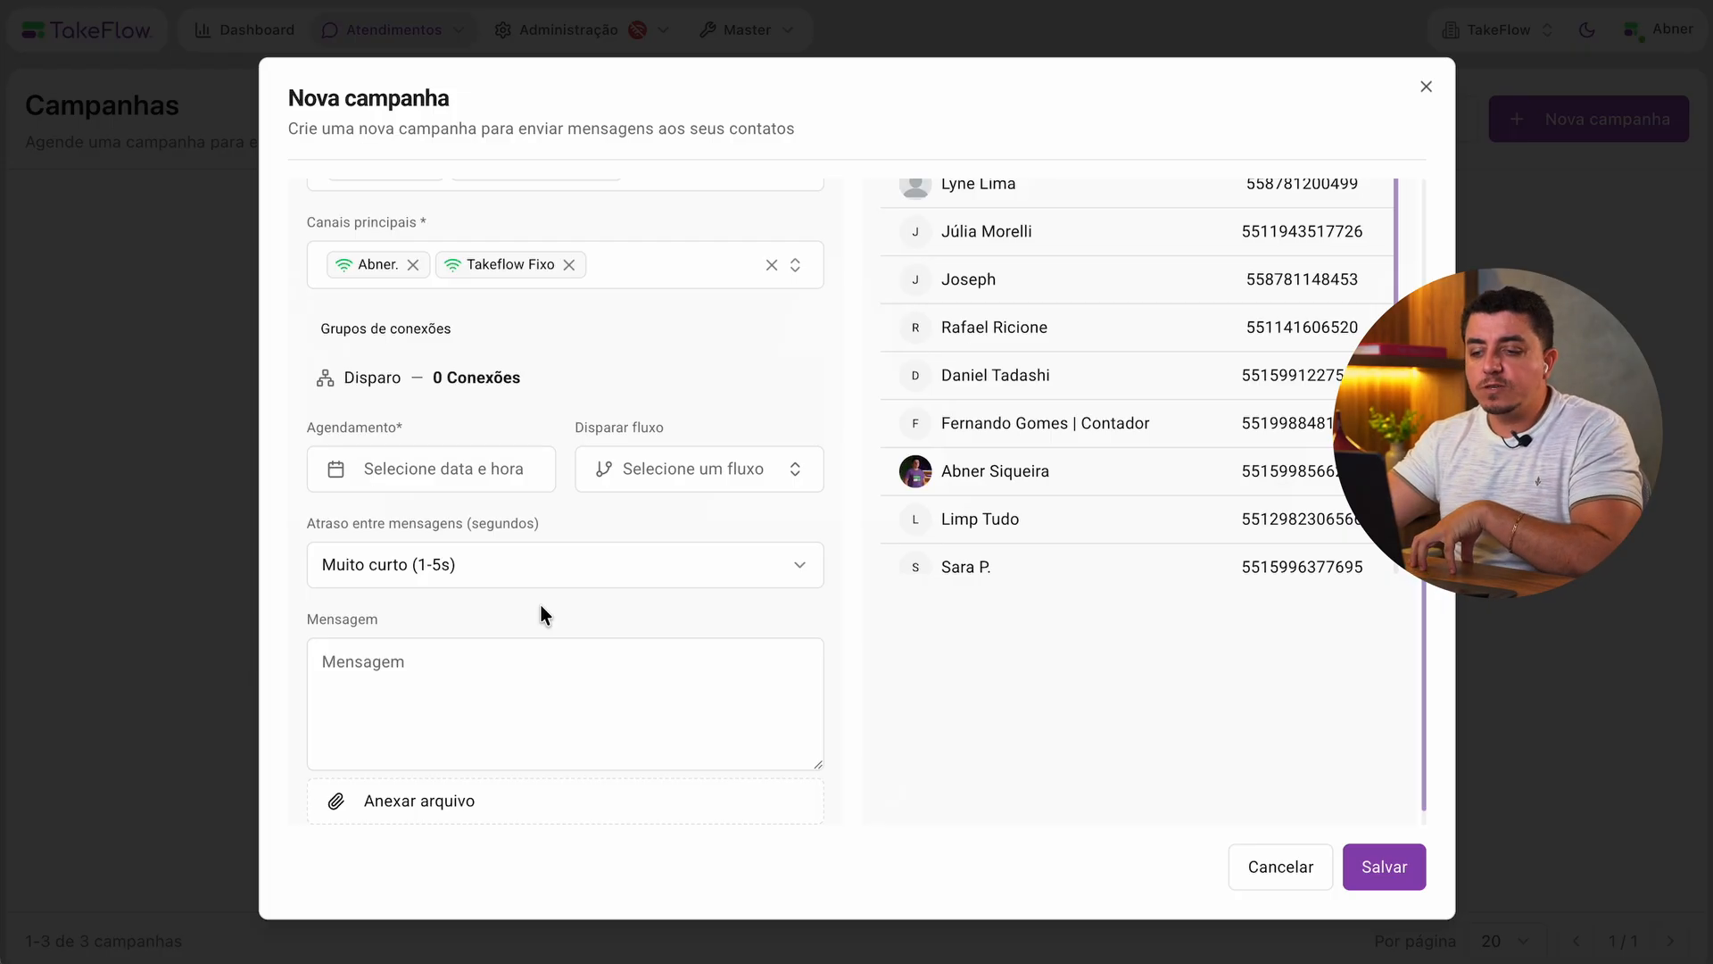
pyautogui.scroll(-1, 478, 688)
pyautogui.click(414, 650)
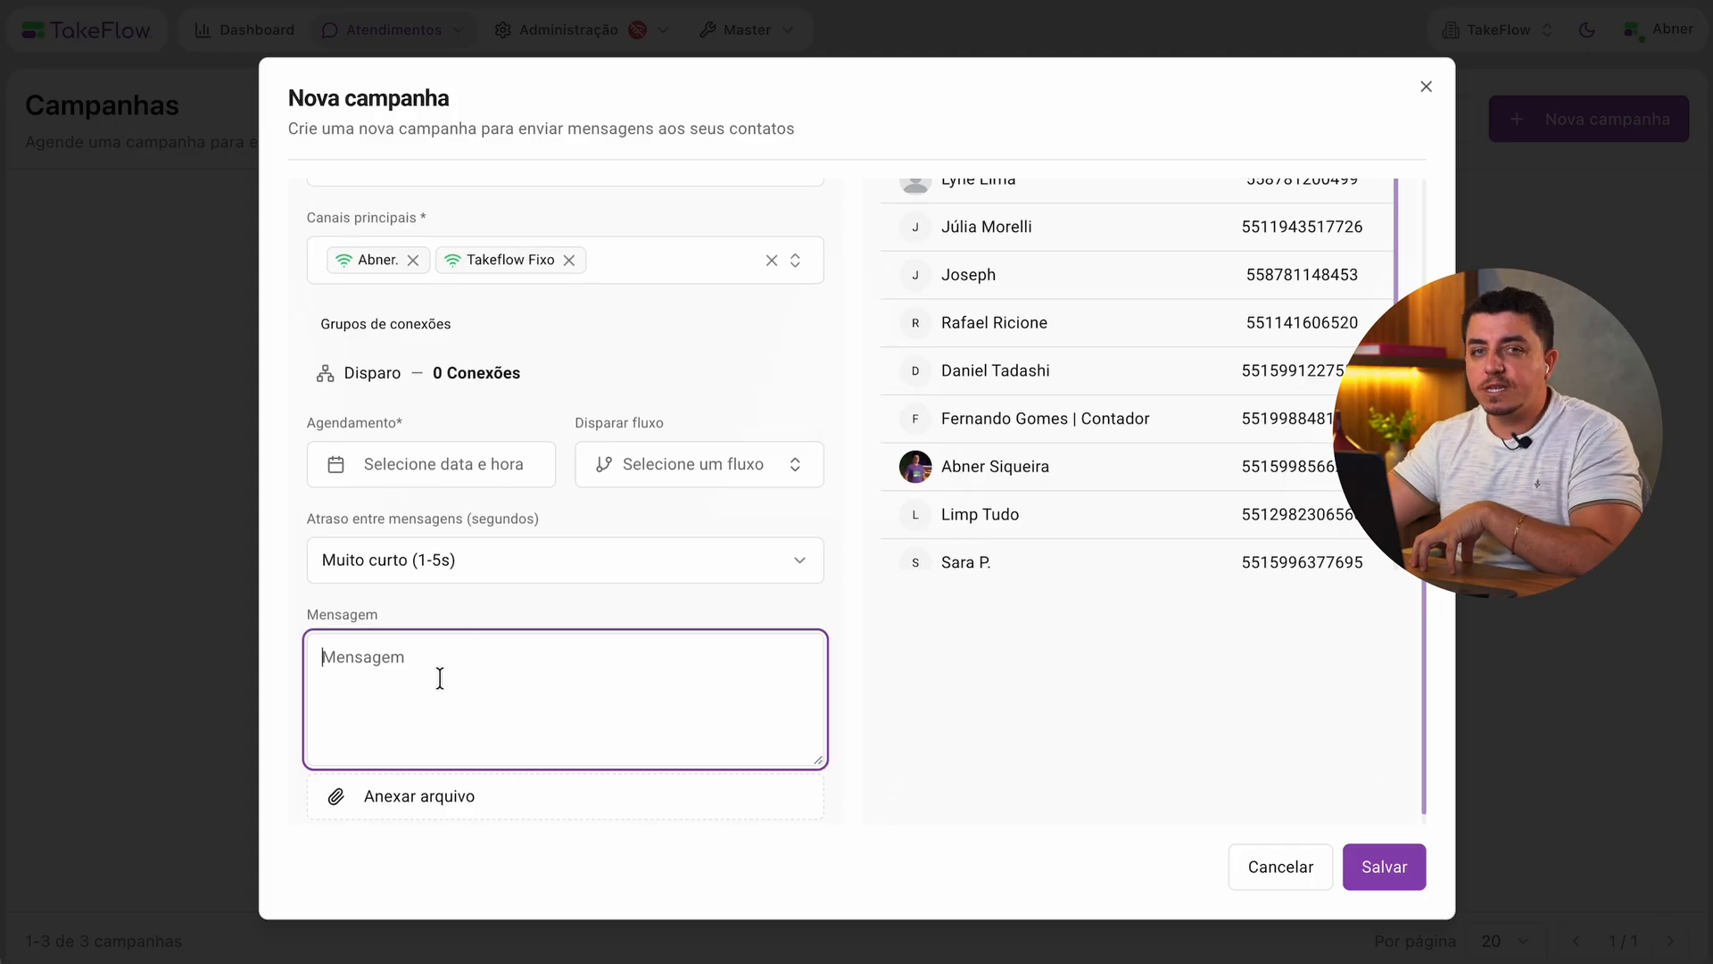
pyautogui.moveTo(306, 612); pyautogui.dragTo(451, 638)
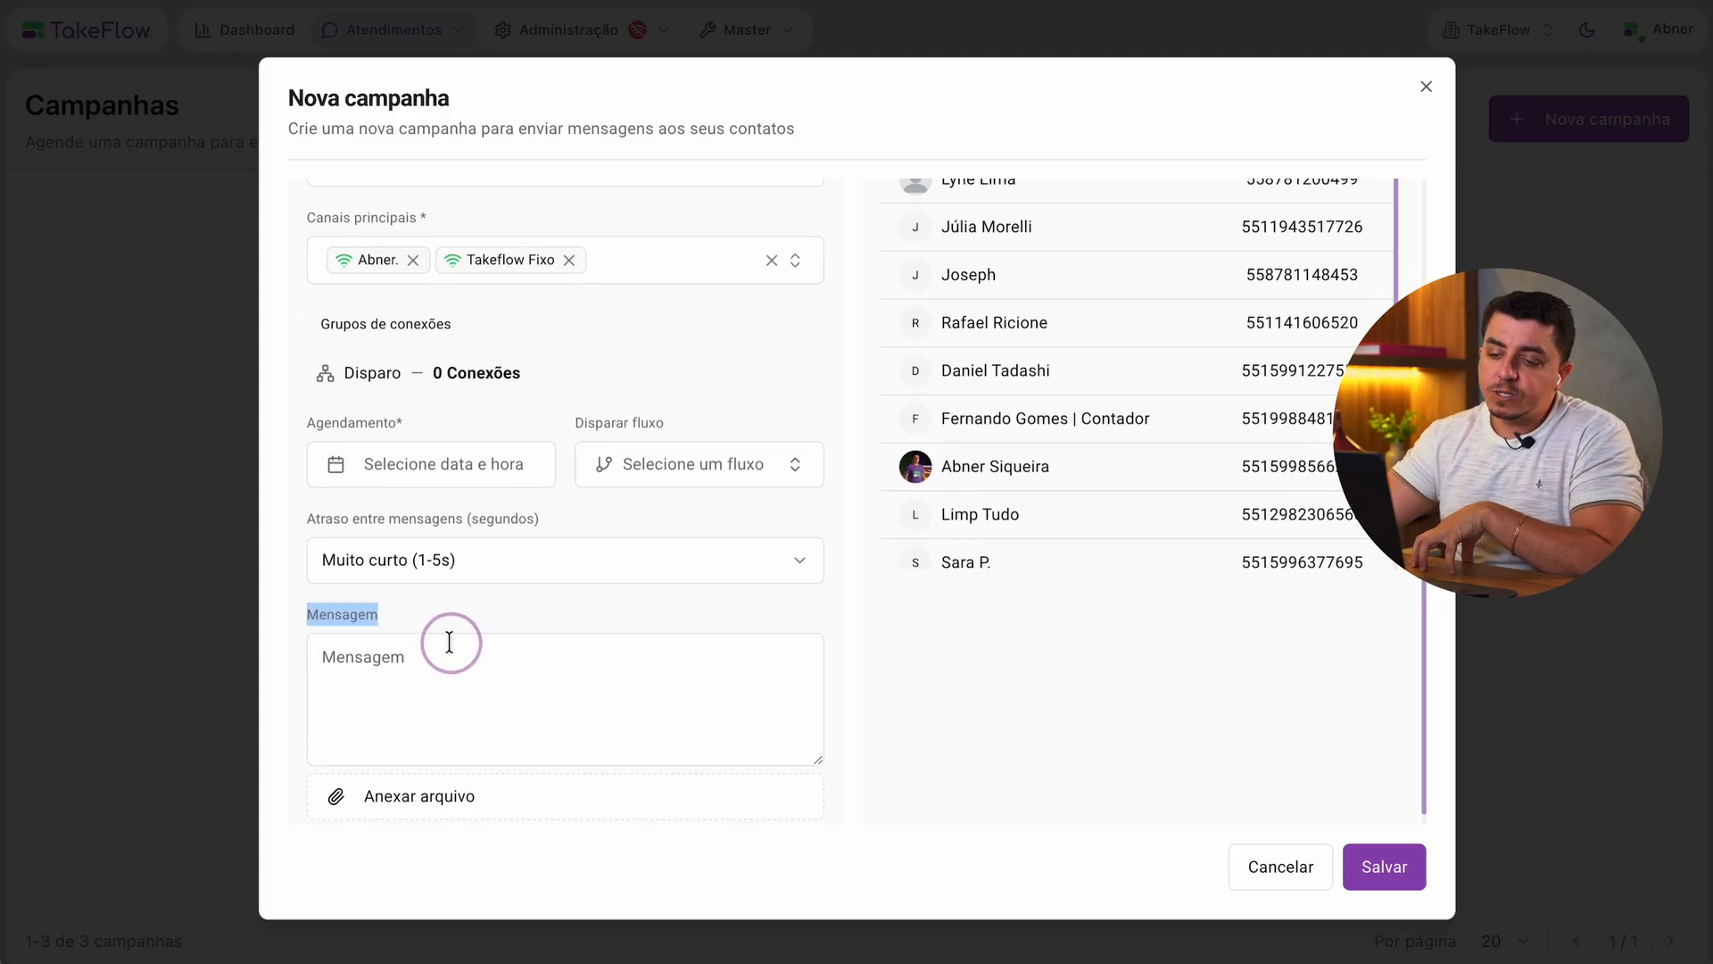
pyautogui.click(437, 677)
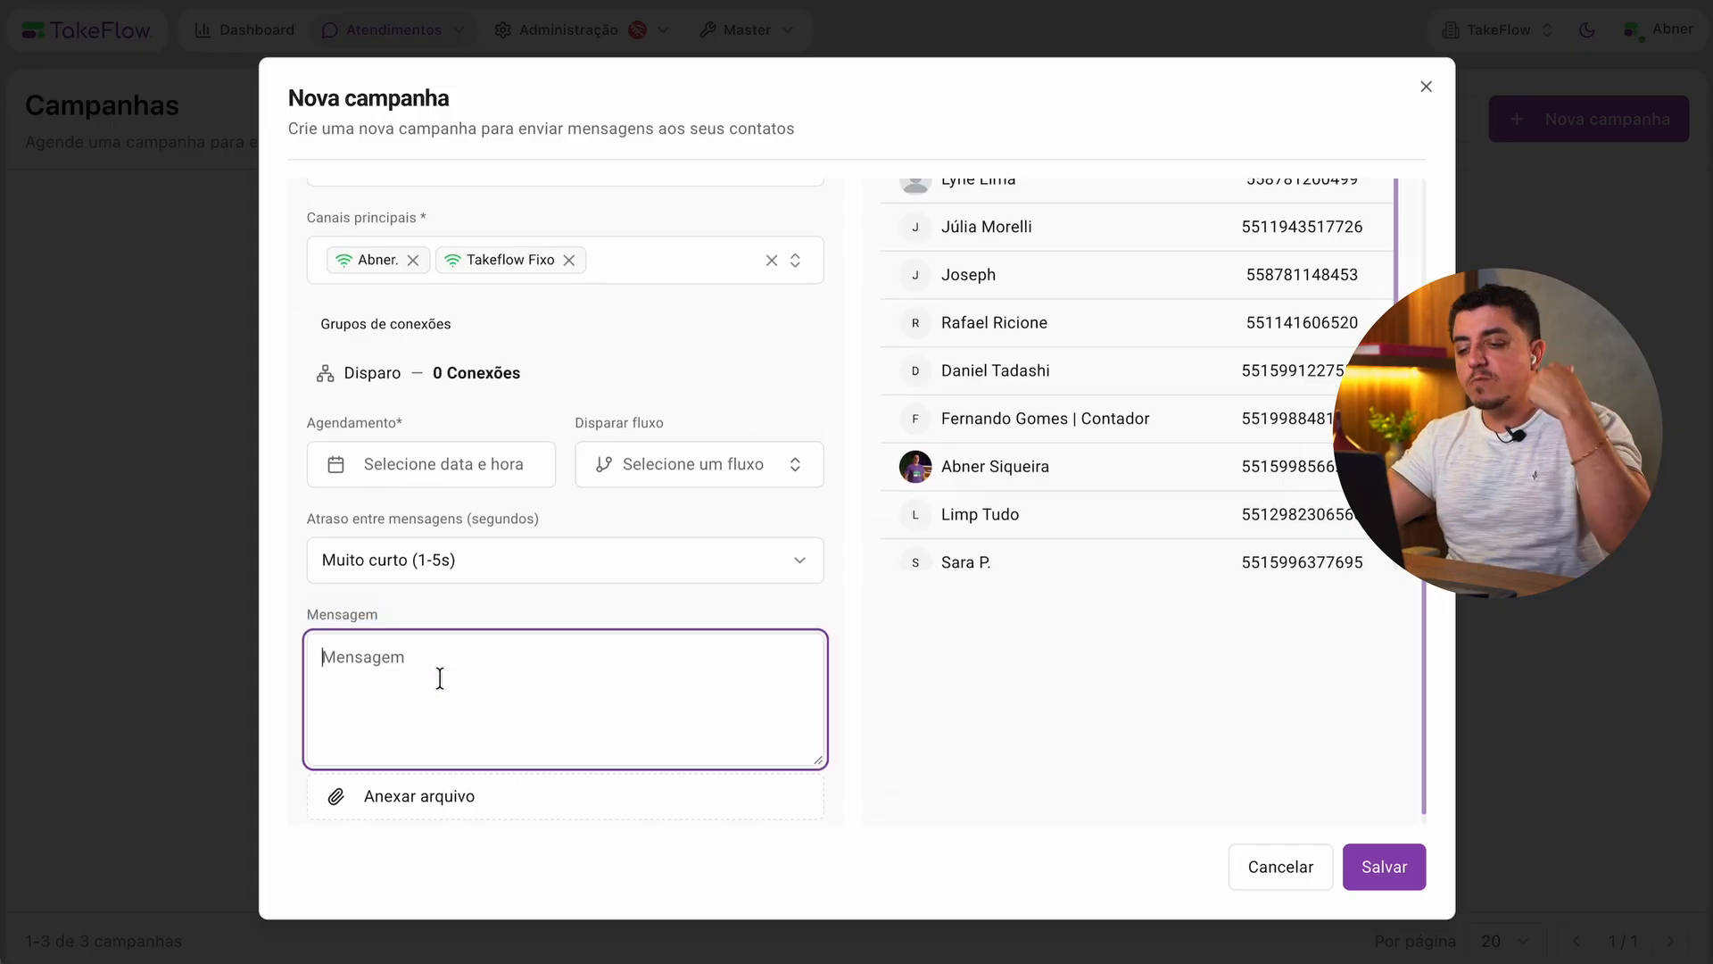
pyautogui.click(570, 415)
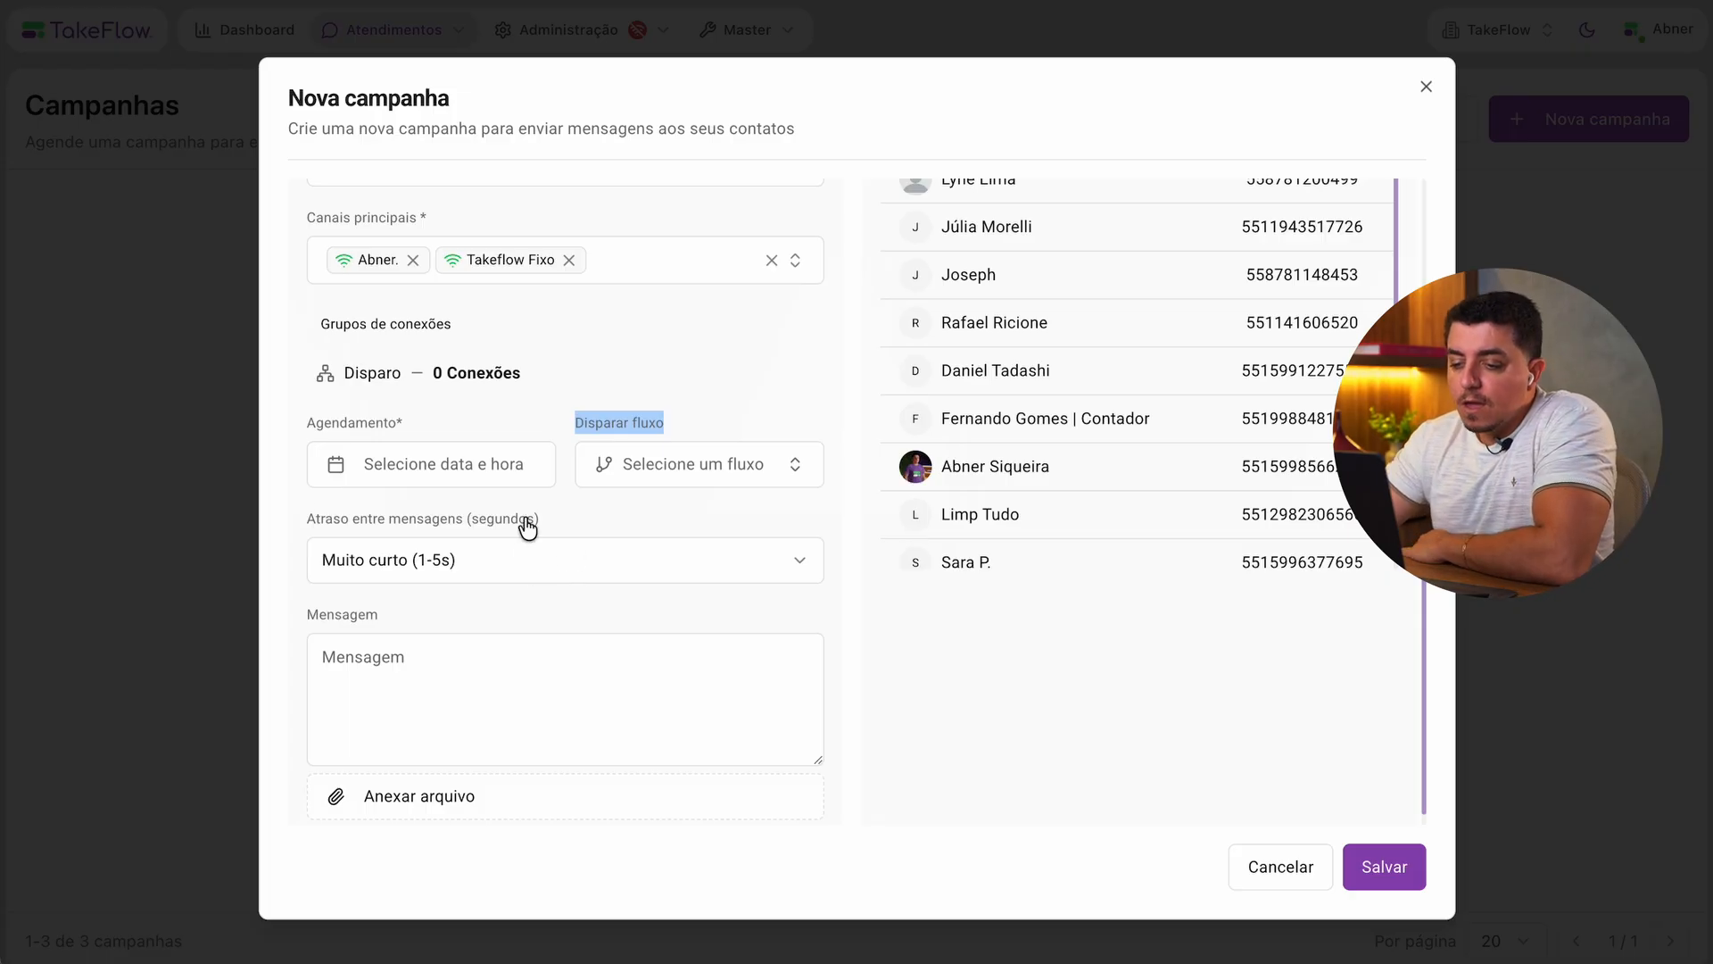
# Set the delay between messages to Muito longo (120-300s).
pyautogui.click(452, 563)
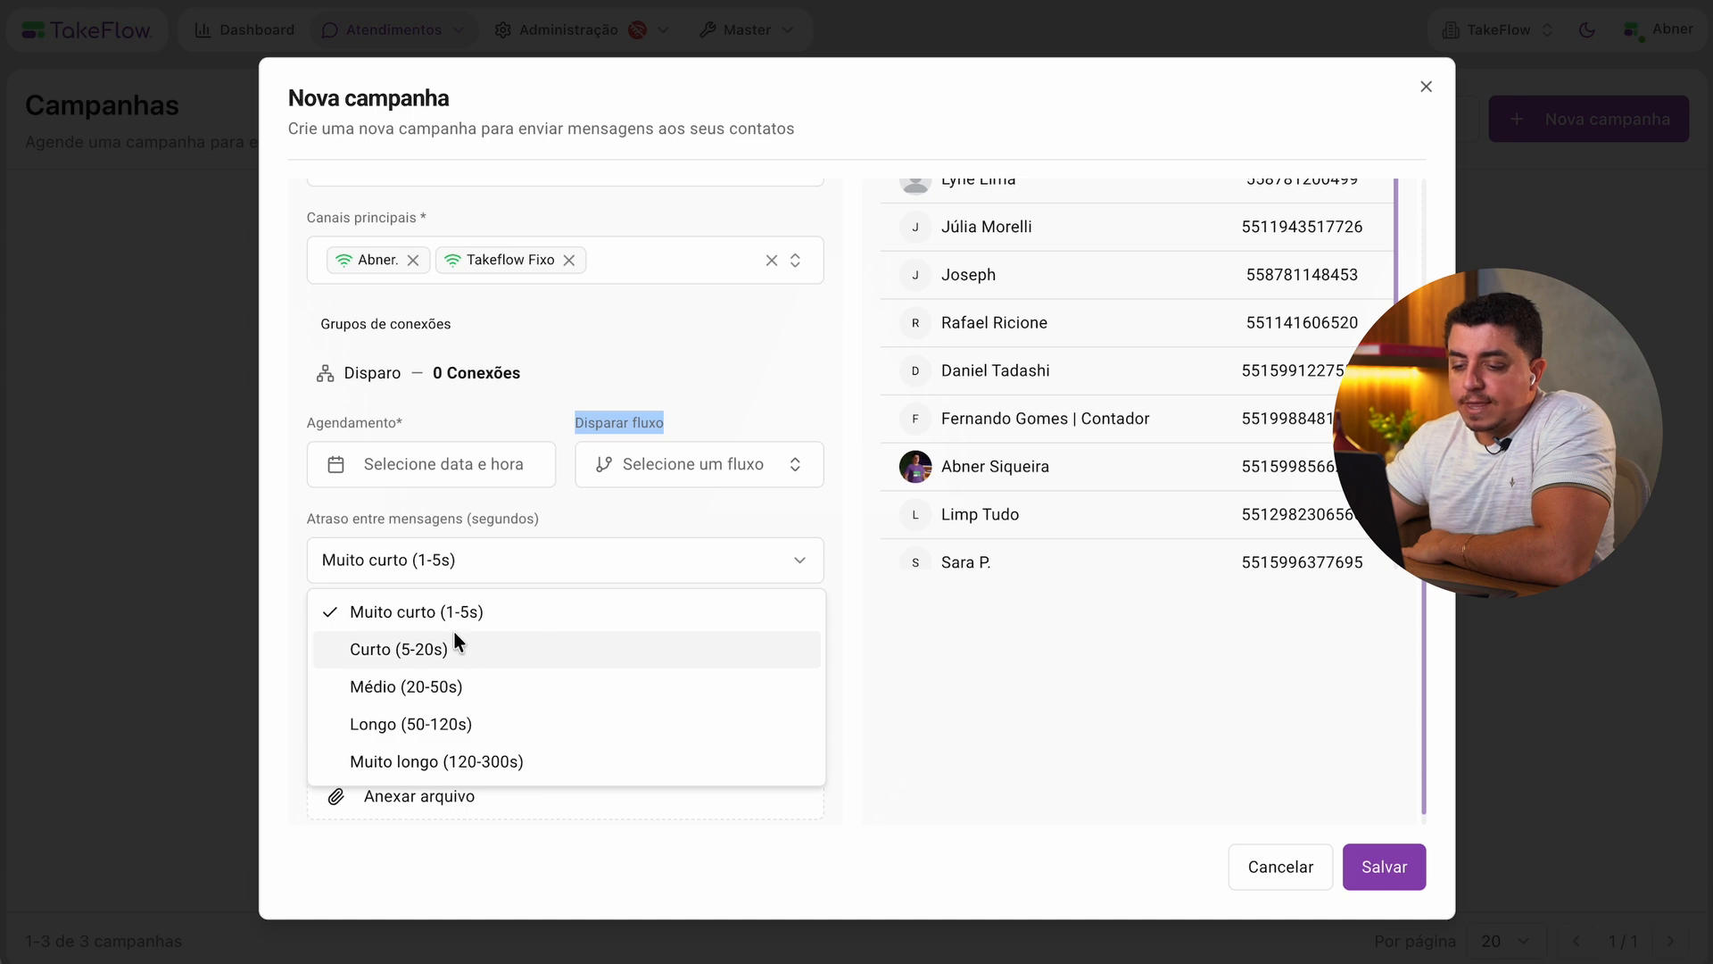
pyautogui.click(451, 761)
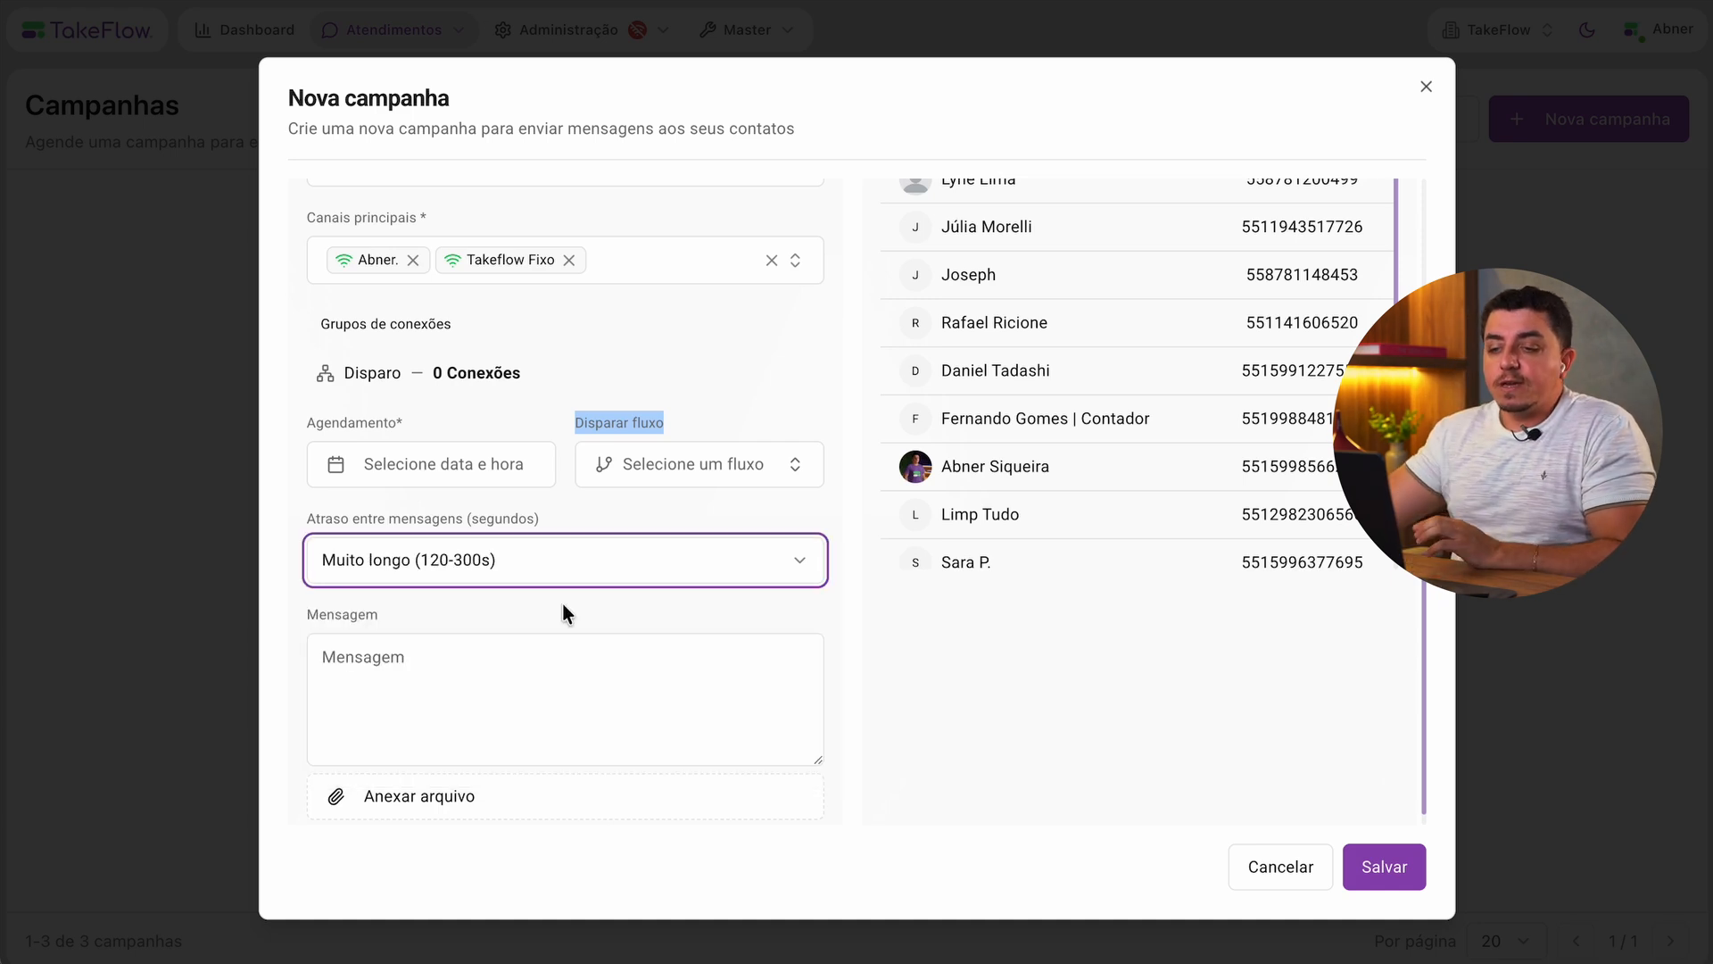
pyautogui.click(547, 560)
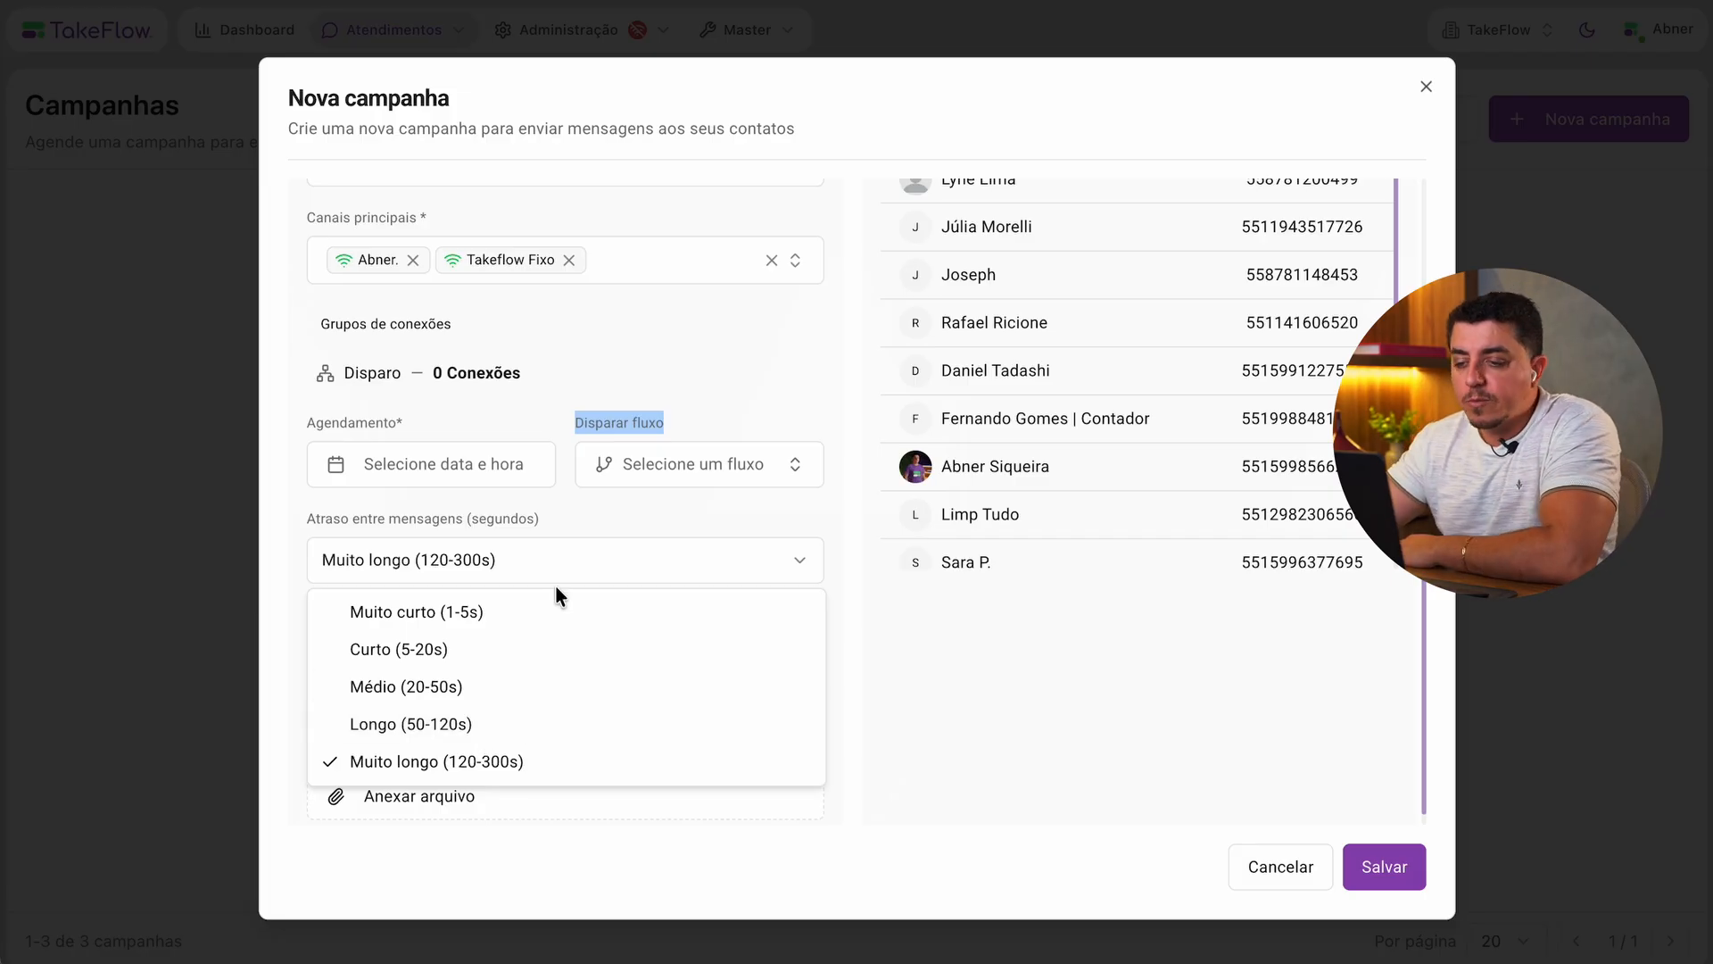
pyautogui.click(597, 507)
pyautogui.scroll(-1, 478, 675)
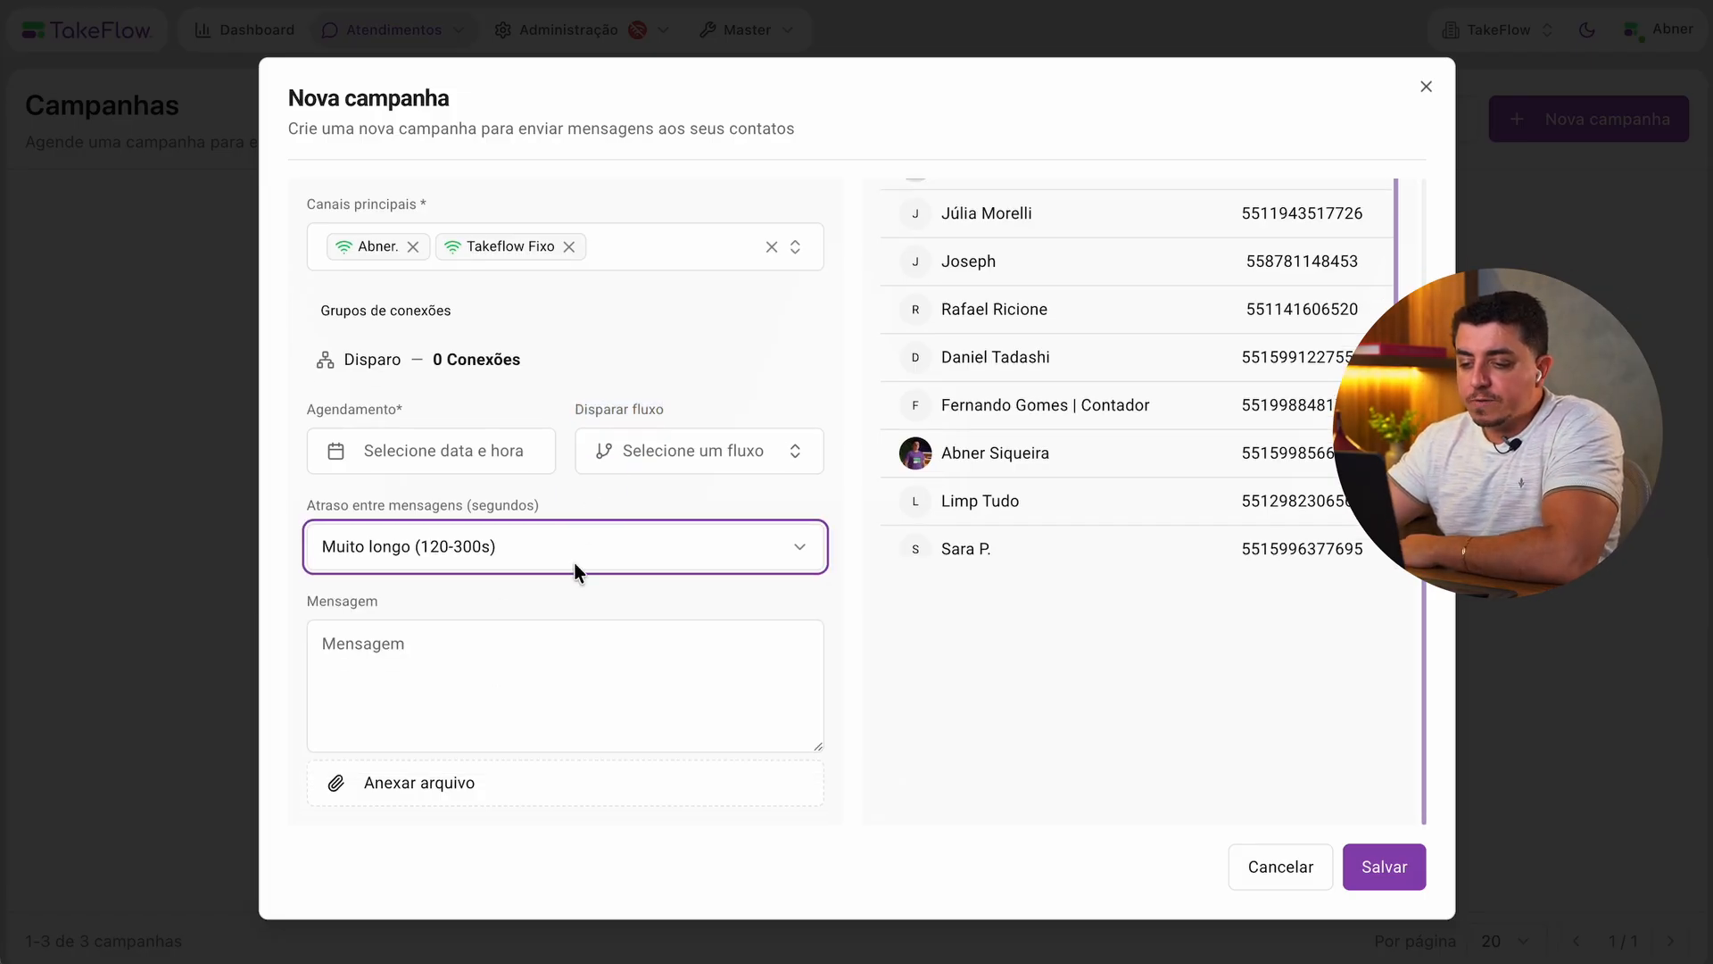
# Try the first listed flow as the campaign's triggered flow, and clear that selection again.
pyautogui.click(635, 448)
pyautogui.click(675, 567)
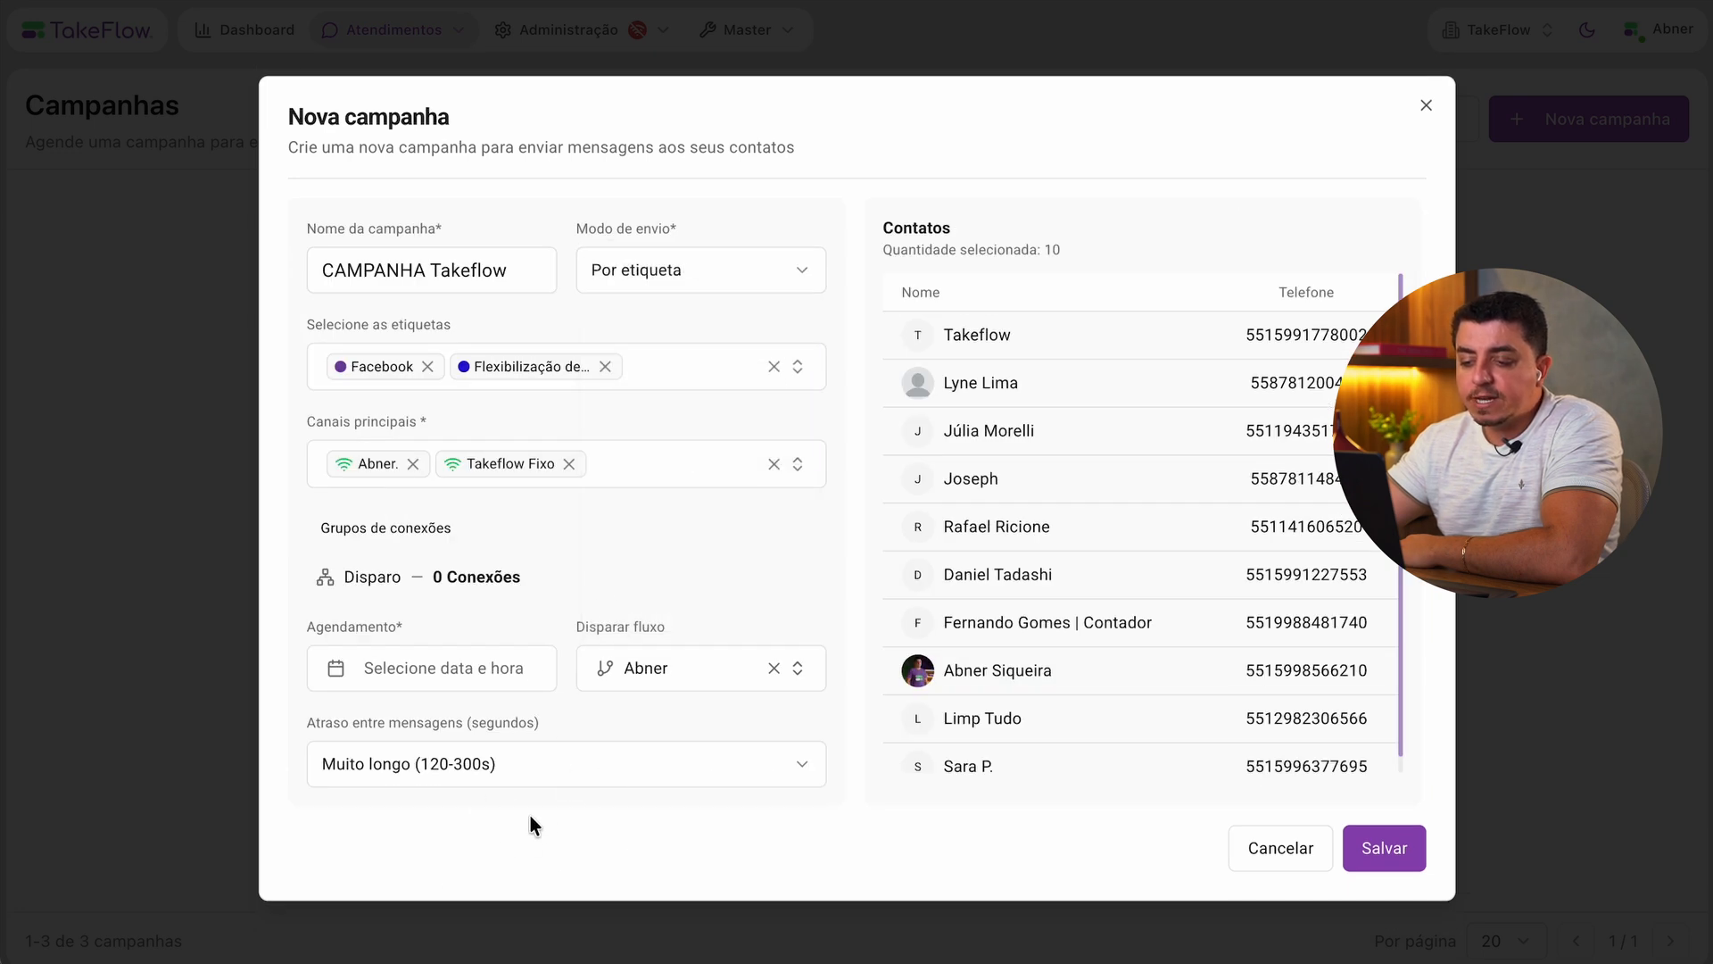
pyautogui.click(764, 674)
pyautogui.click(667, 320)
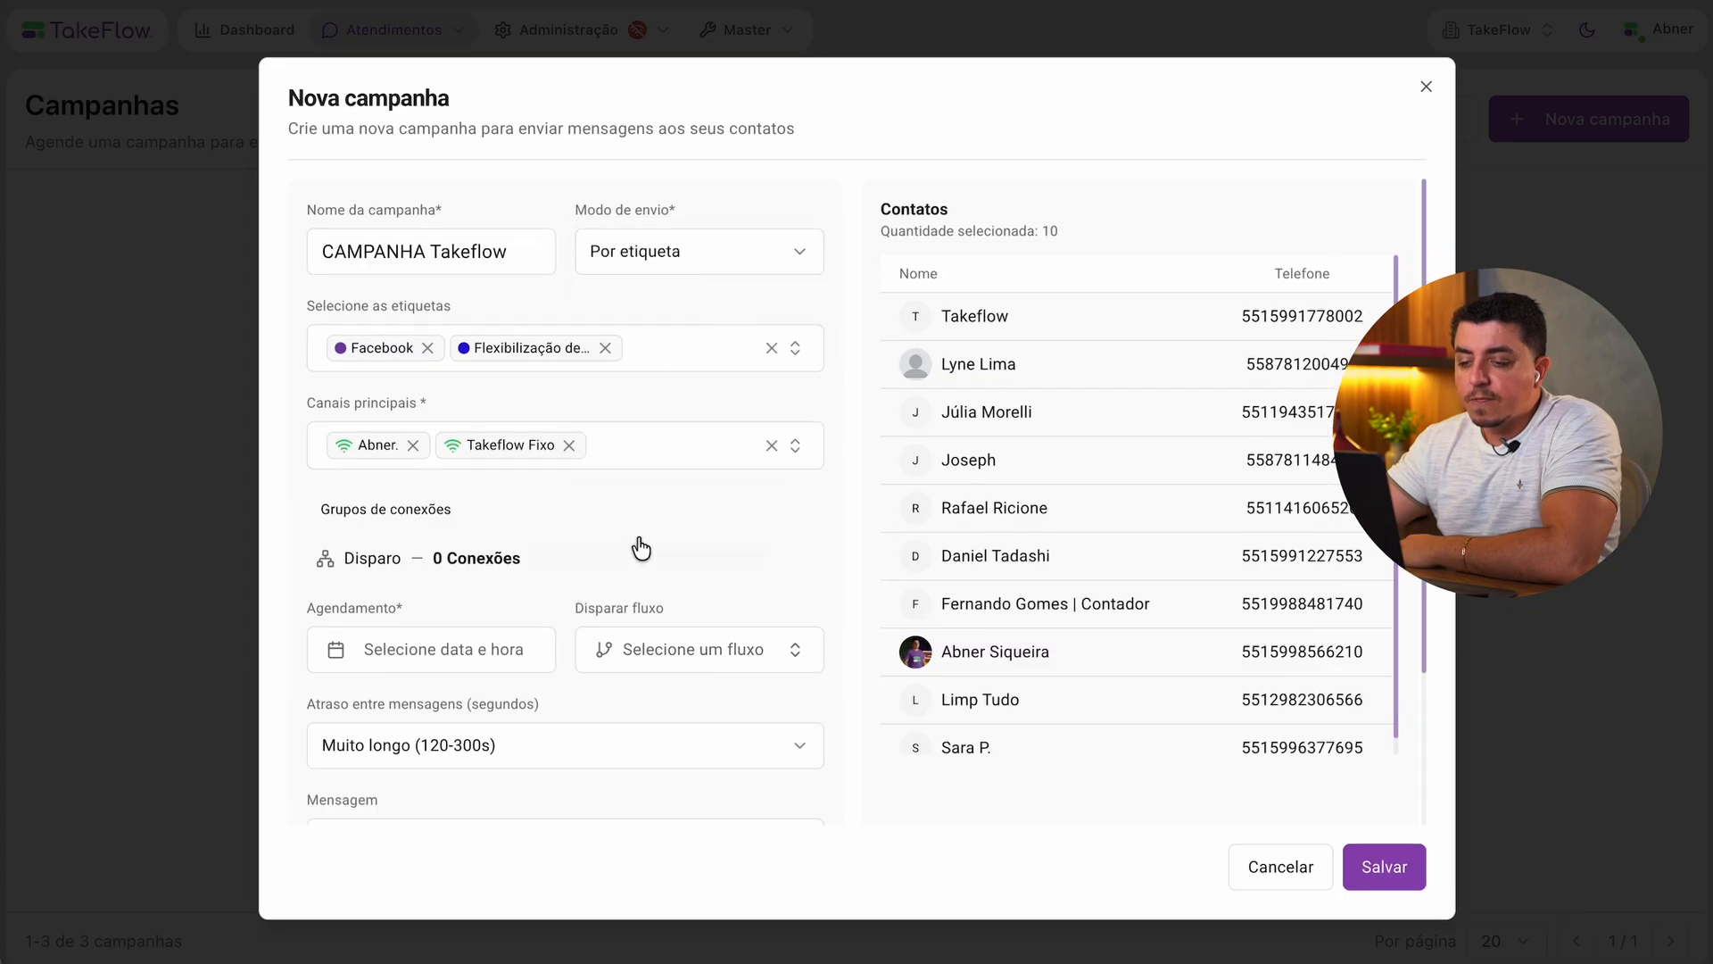
pyautogui.scroll(-3, 587, 653)
pyautogui.click(394, 639)
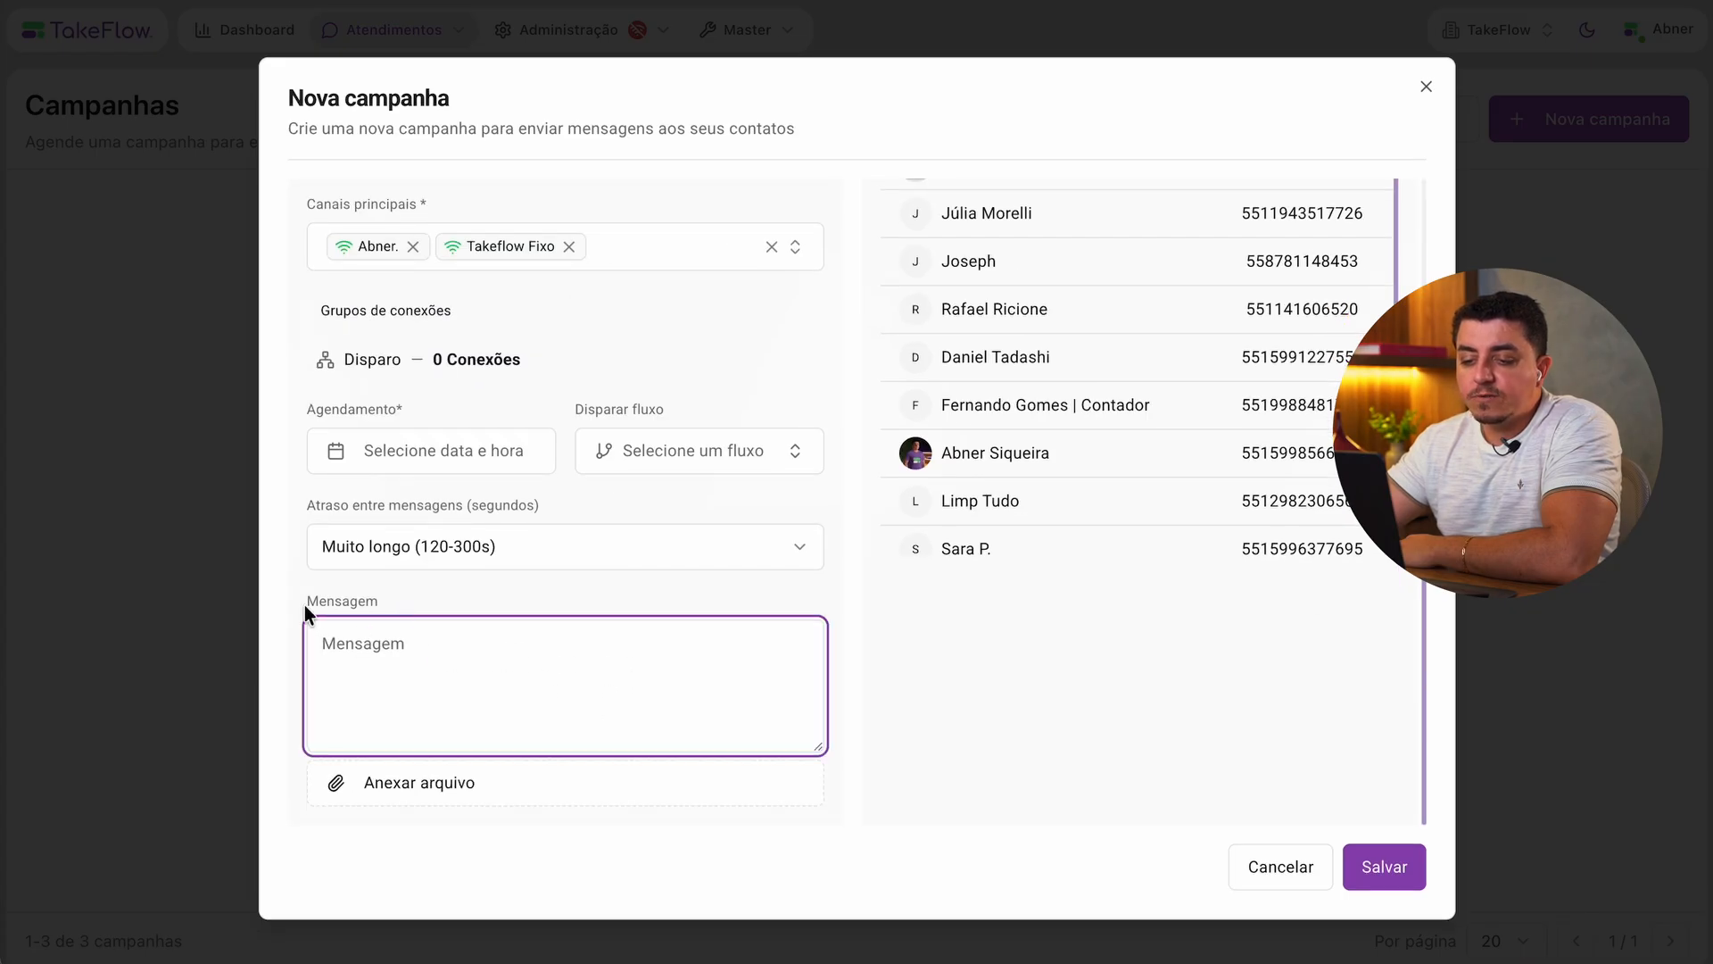
pyautogui.moveTo(304, 605); pyautogui.dragTo(415, 610)
pyautogui.click(420, 663)
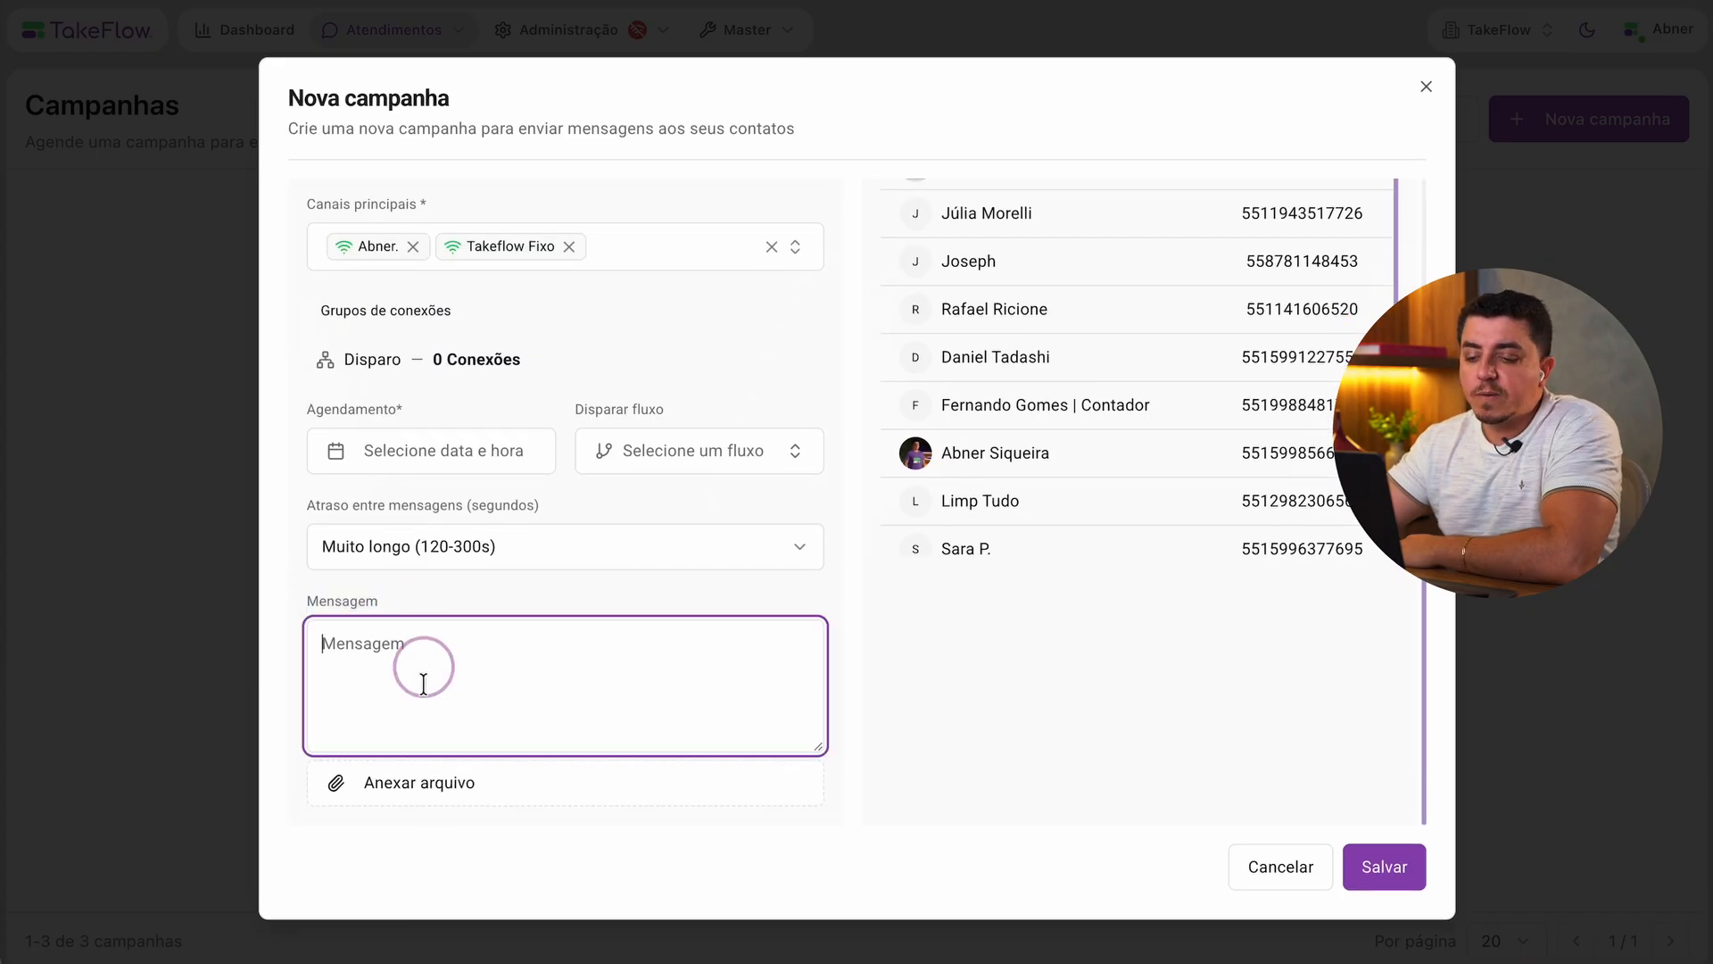
pyautogui.click(587, 673)
pyautogui.scroll(3, 924, 532)
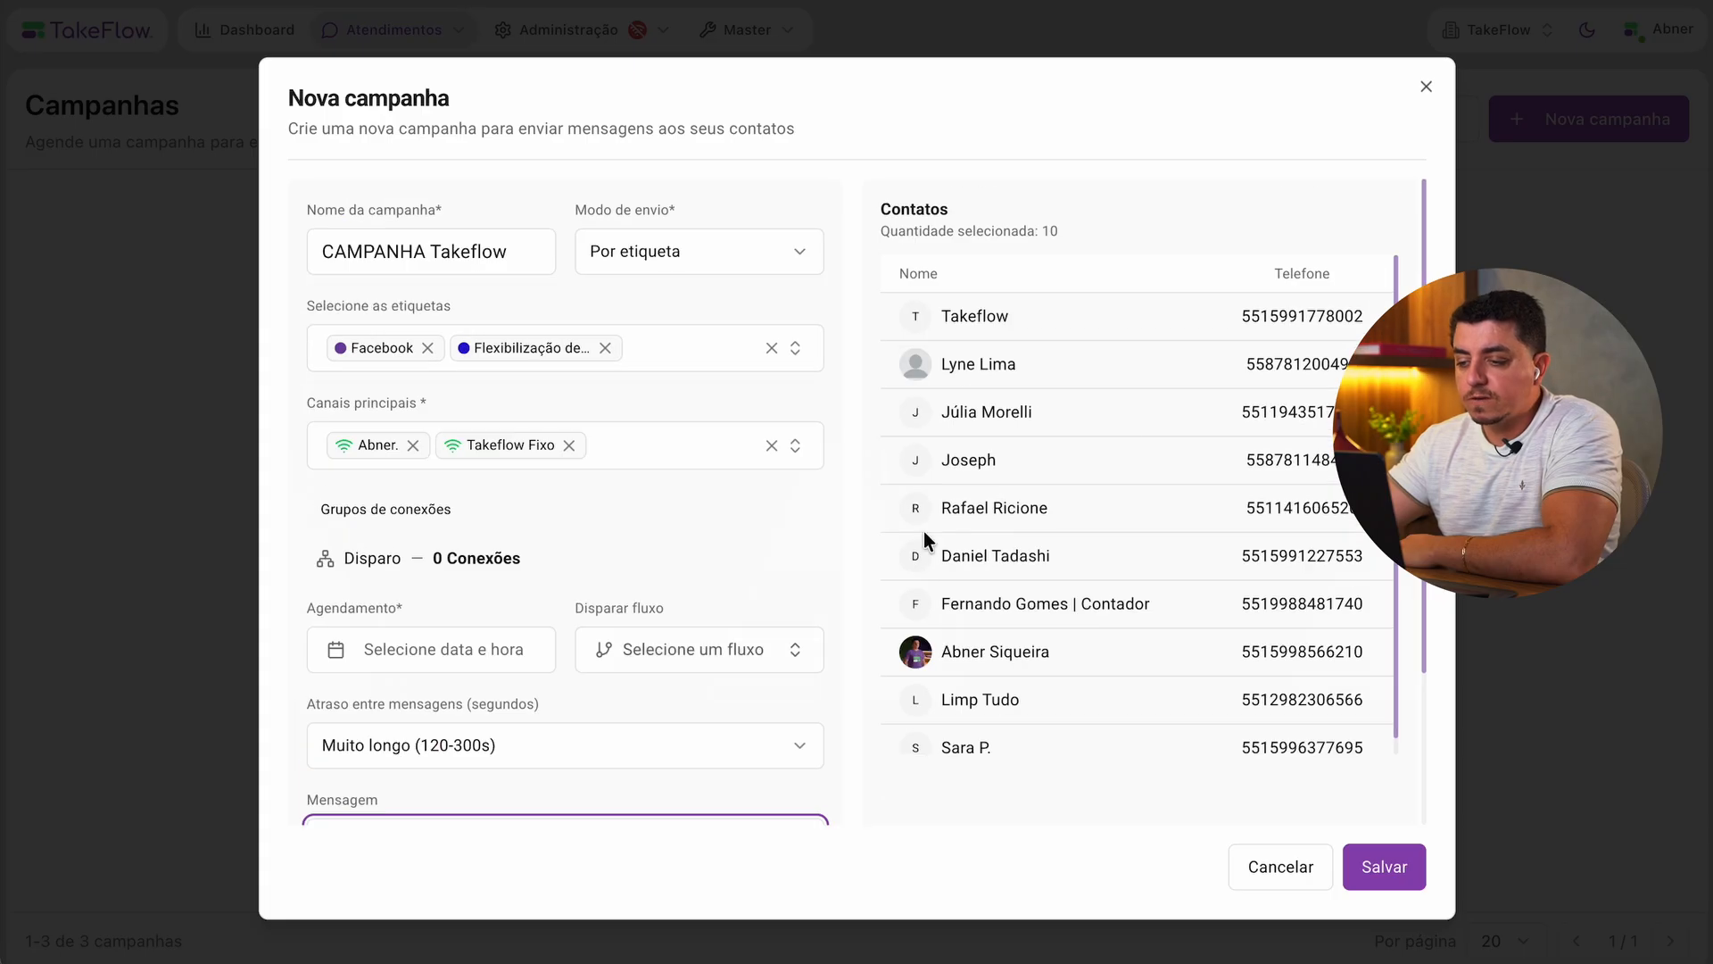
# Try to save the campaign, choosing the first listed flow as the one it triggers.
pyautogui.click(1384, 870)
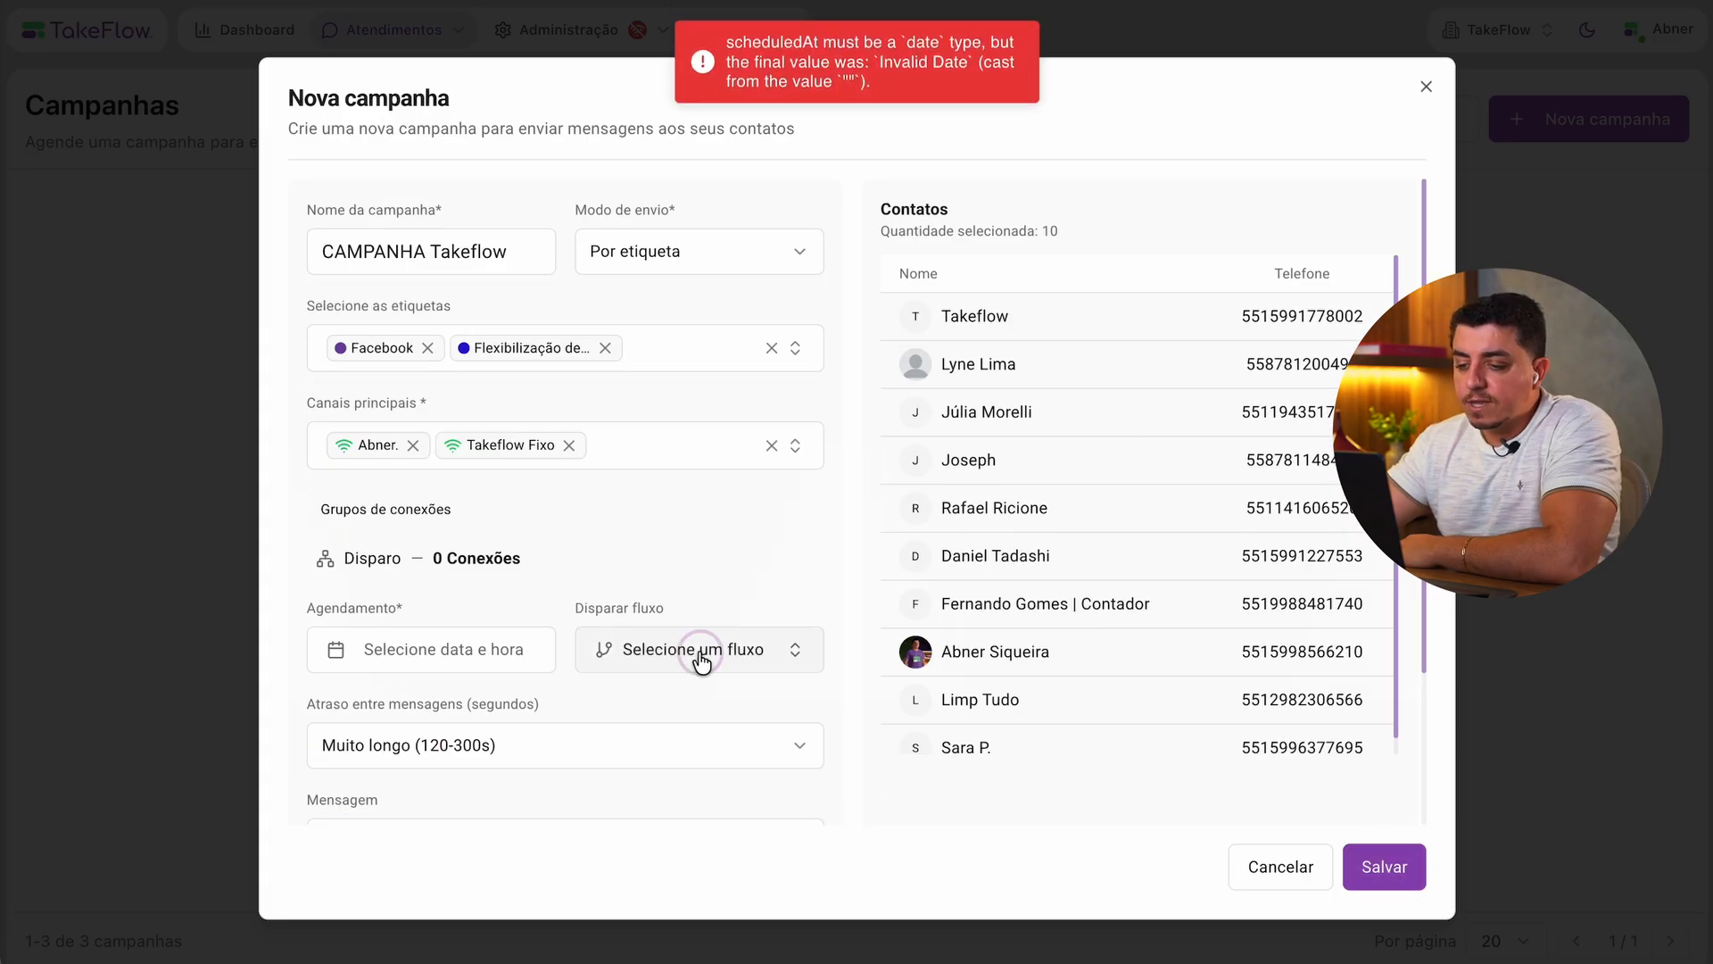
pyautogui.click(700, 657)
pyautogui.click(649, 292)
pyautogui.click(1365, 852)
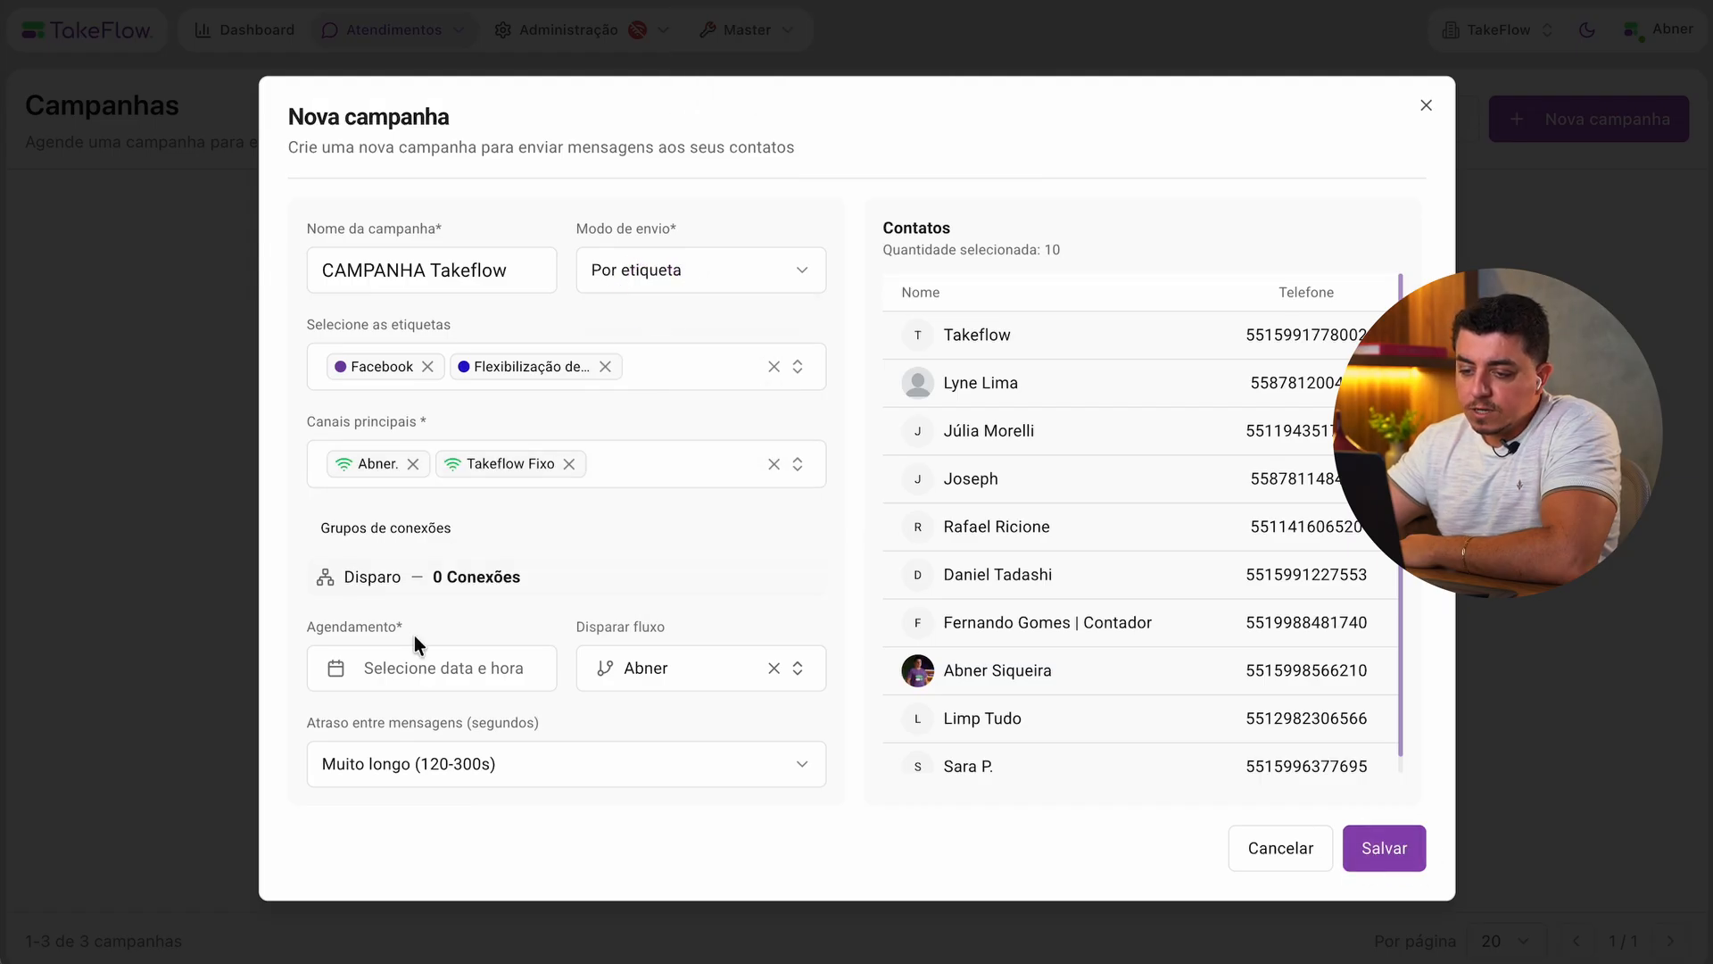
# Schedule the campaign for 16/04/2026 at 14:57.
pyautogui.click(428, 665)
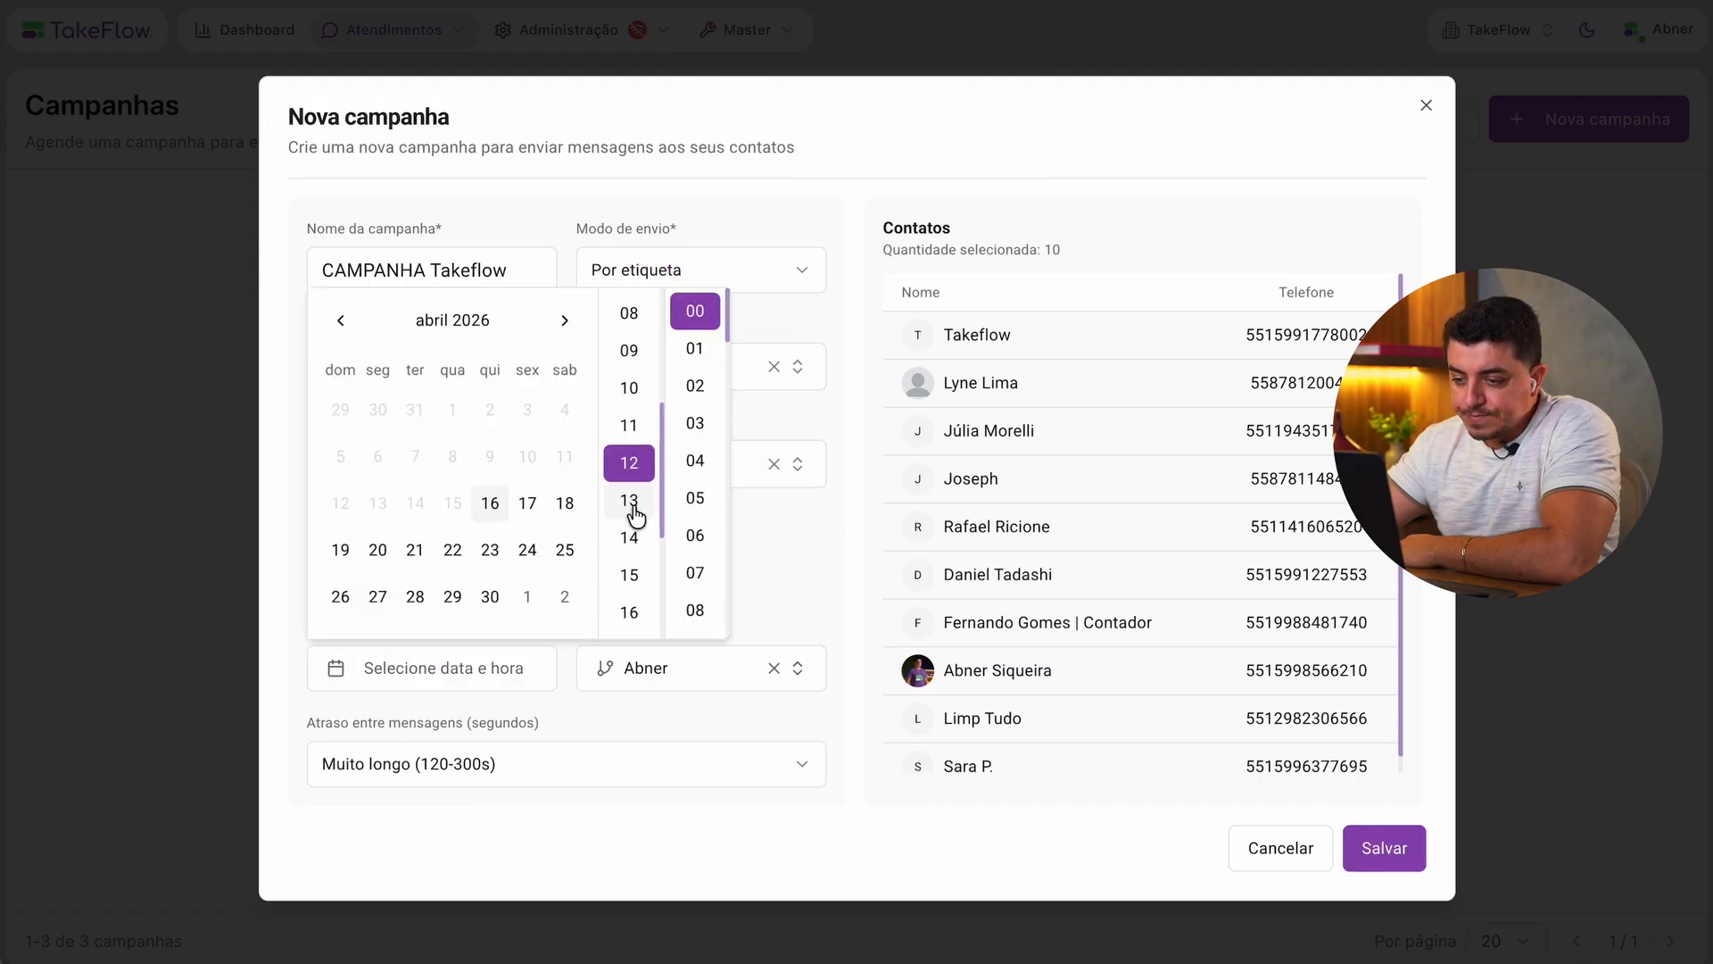
pyautogui.click(629, 537)
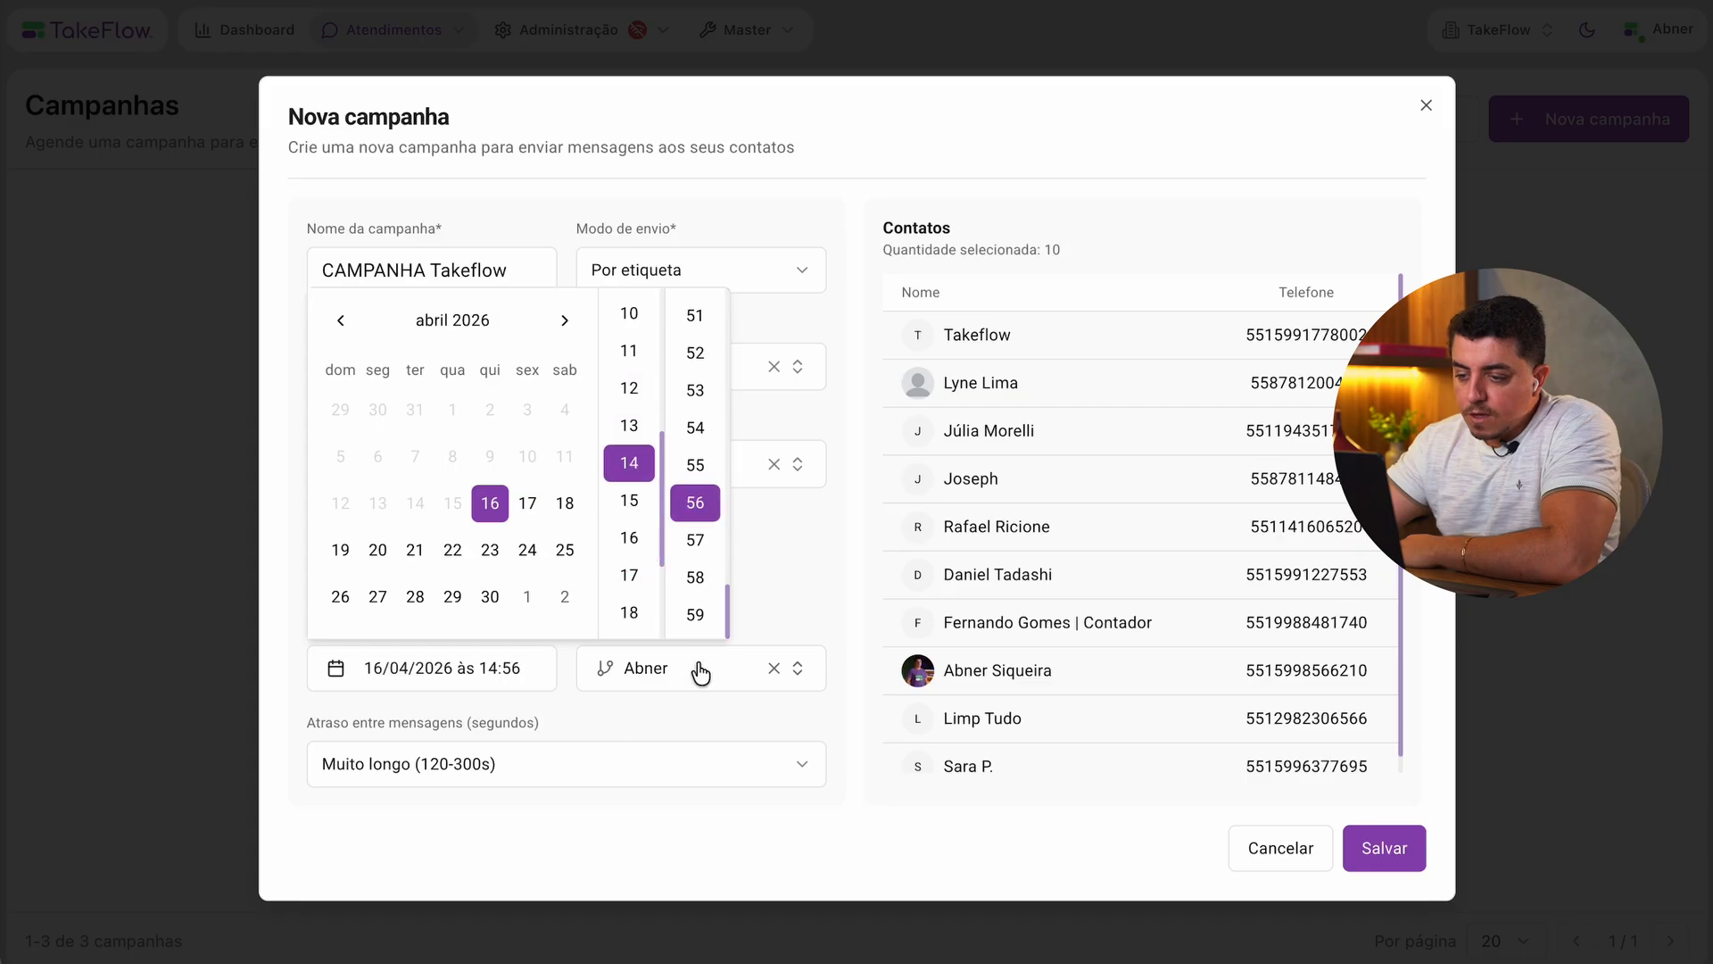
pyautogui.click(695, 540)
pyautogui.click(765, 590)
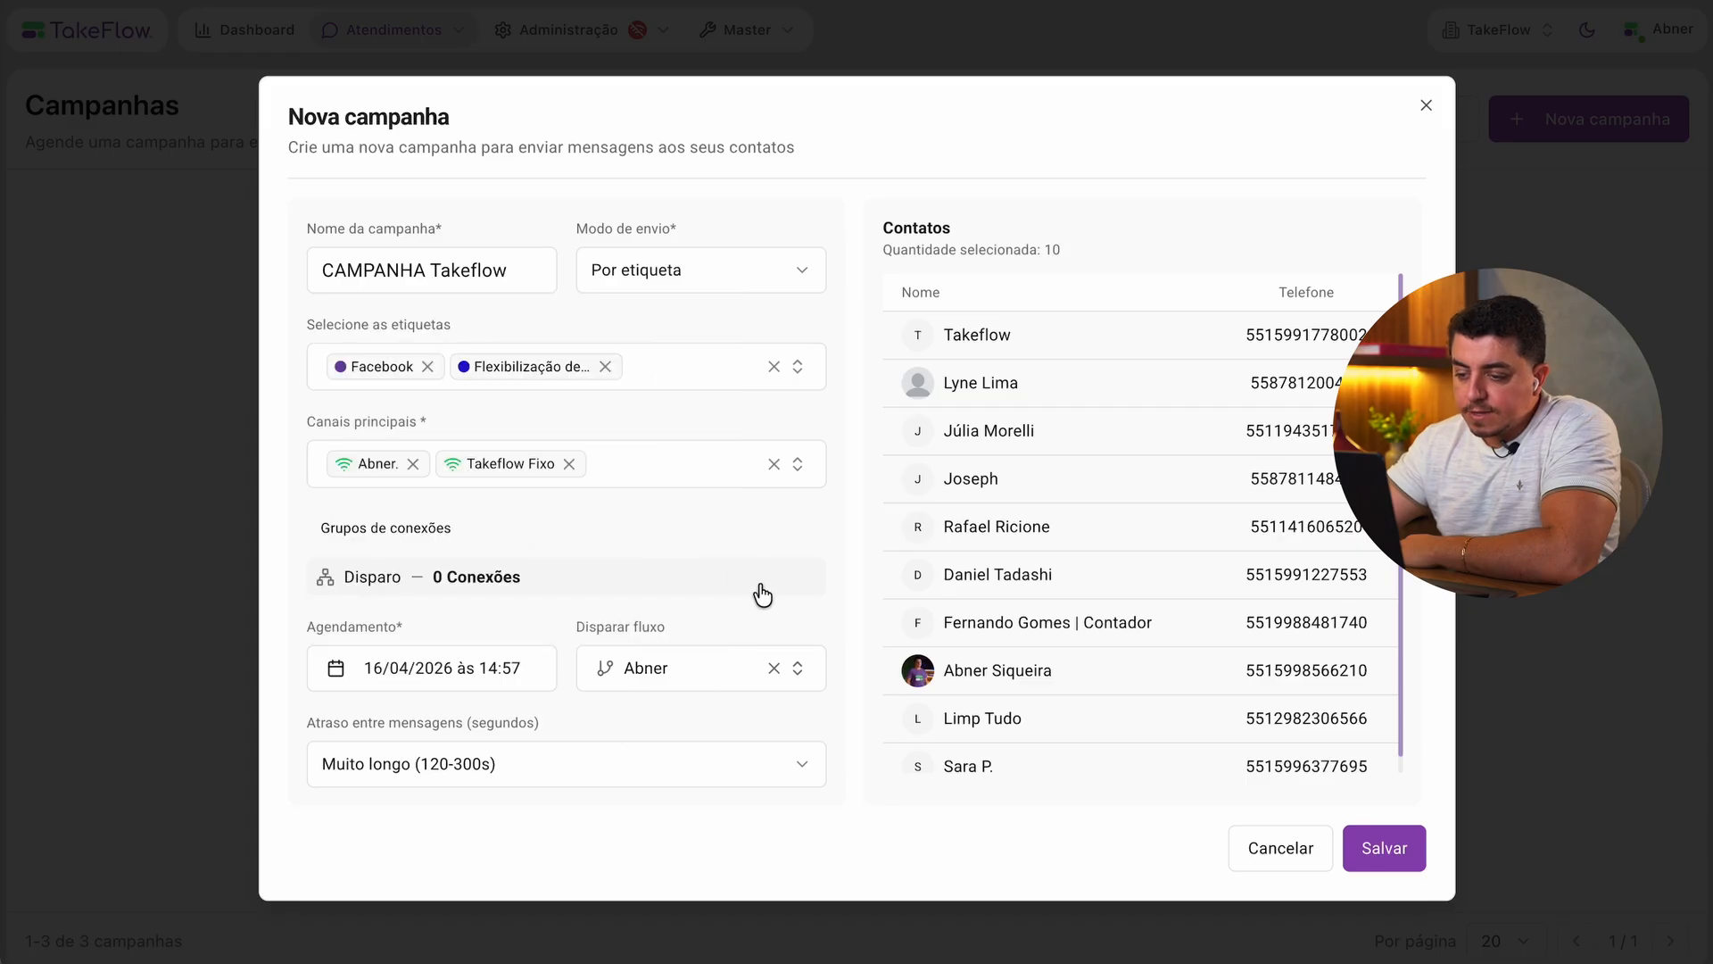
# Reschedule the campaign to 16/04/2026 at 15:59 and save it.
pyautogui.click(494, 669)
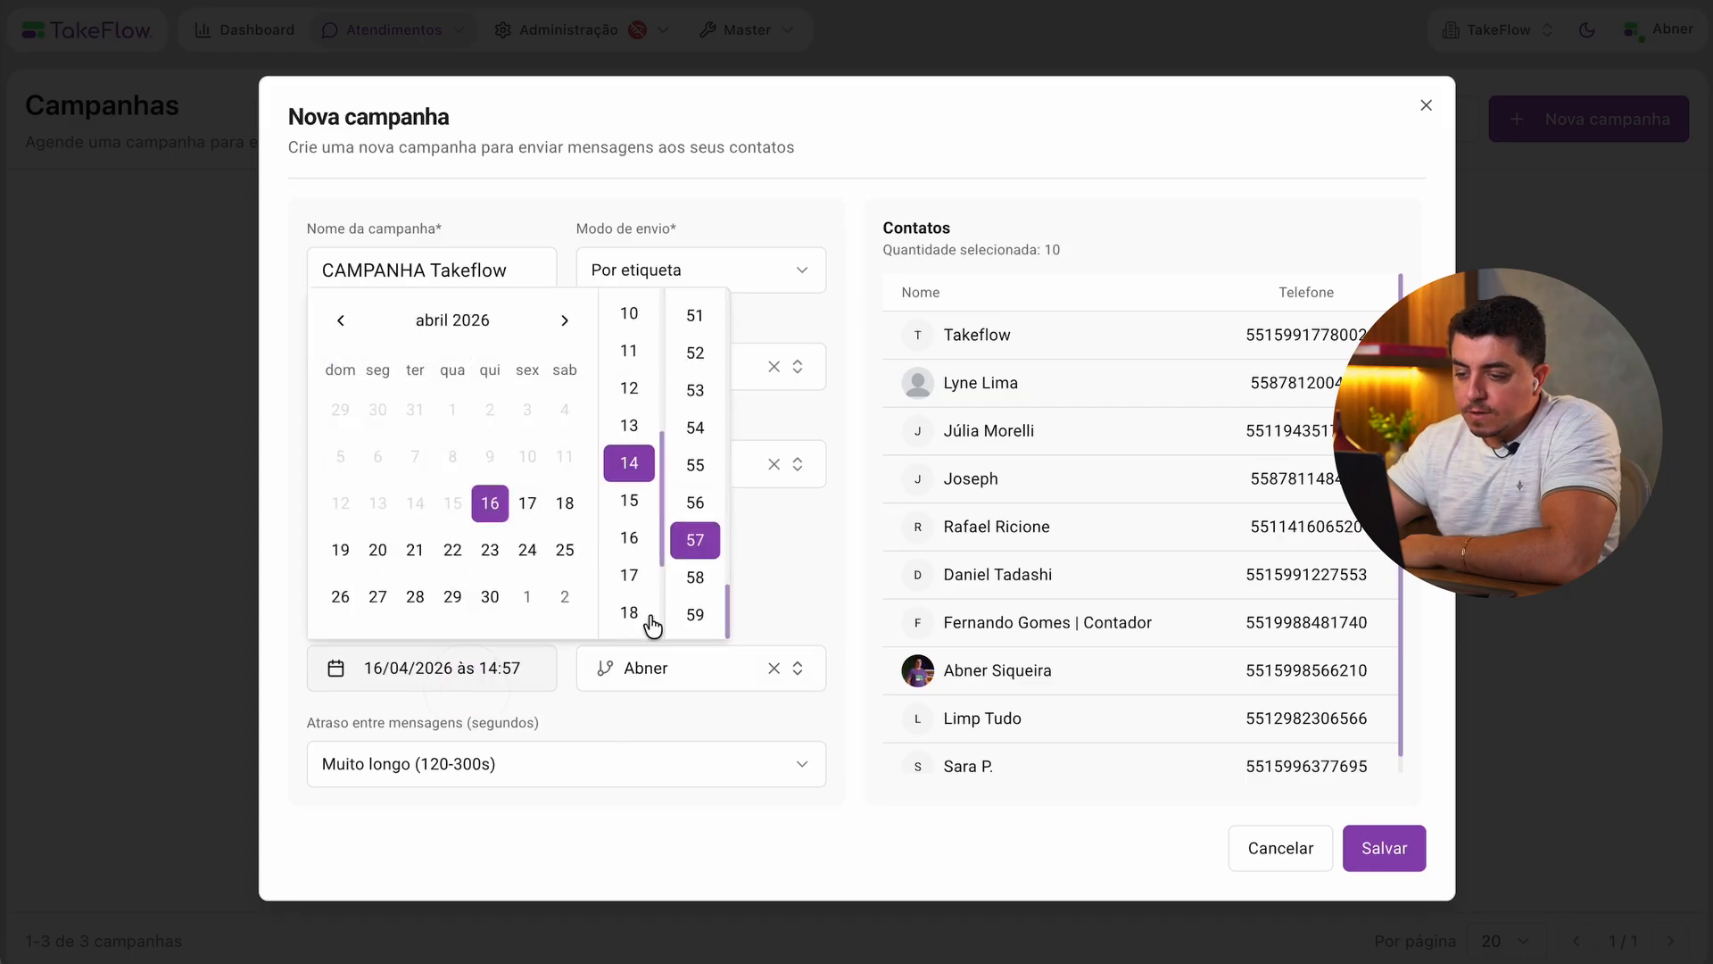
pyautogui.click(695, 614)
pyautogui.click(629, 501)
pyautogui.click(778, 576)
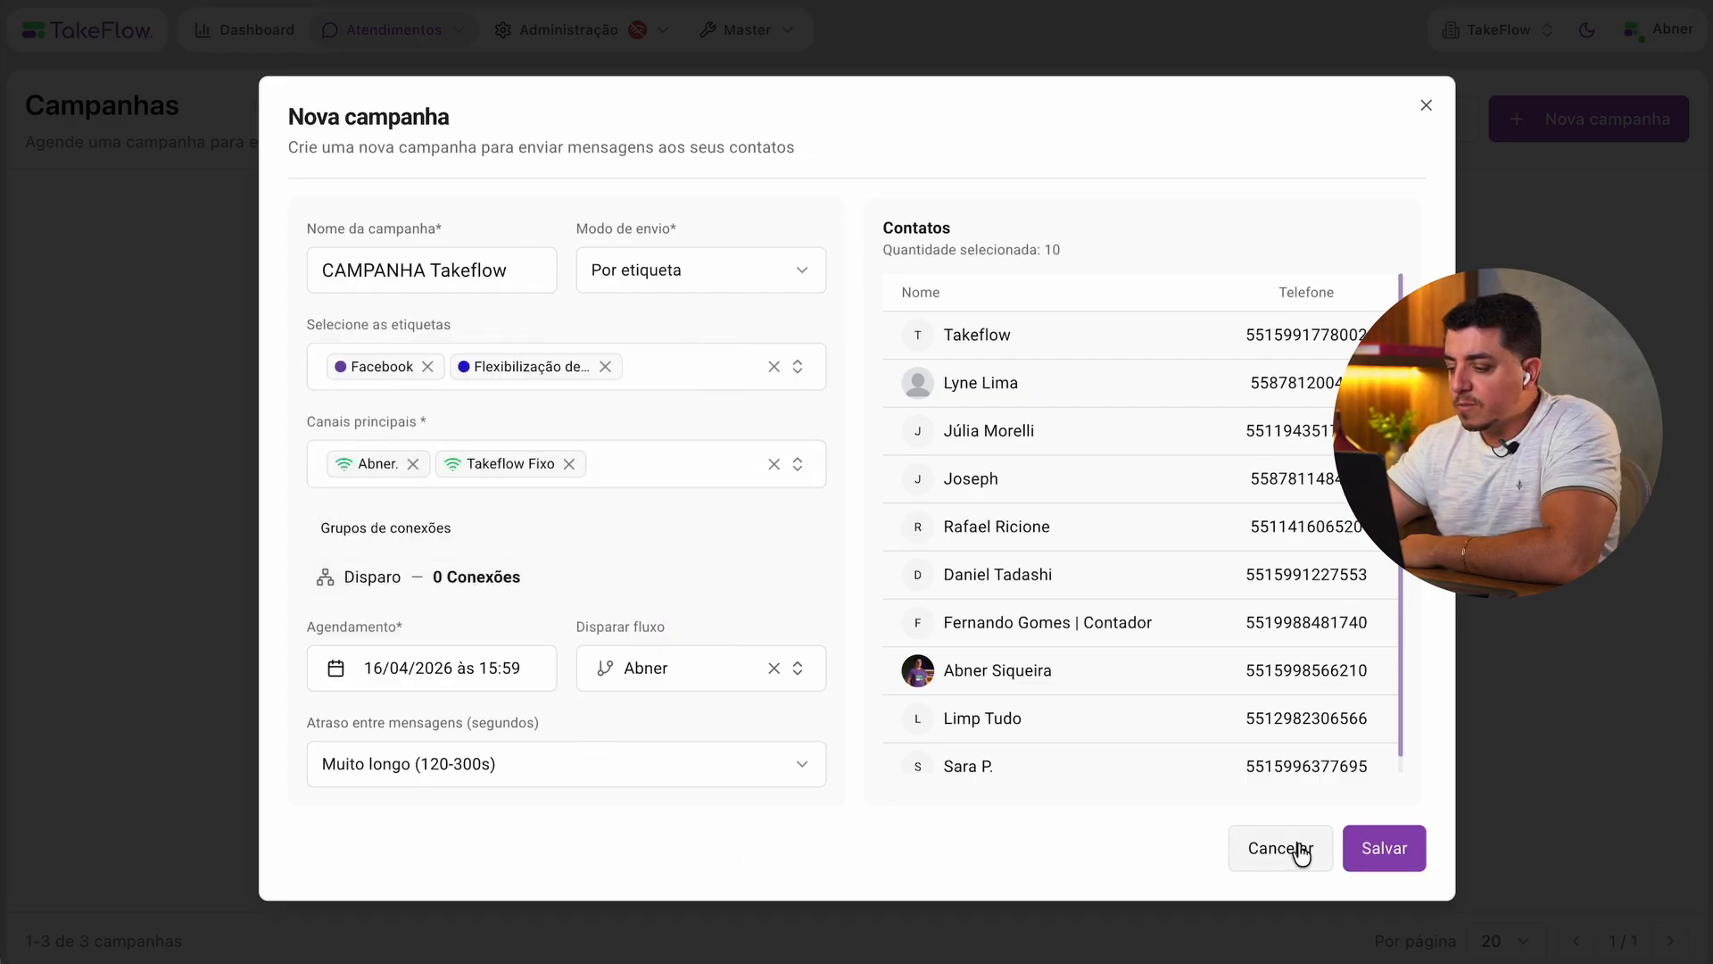
pyautogui.click(1381, 847)
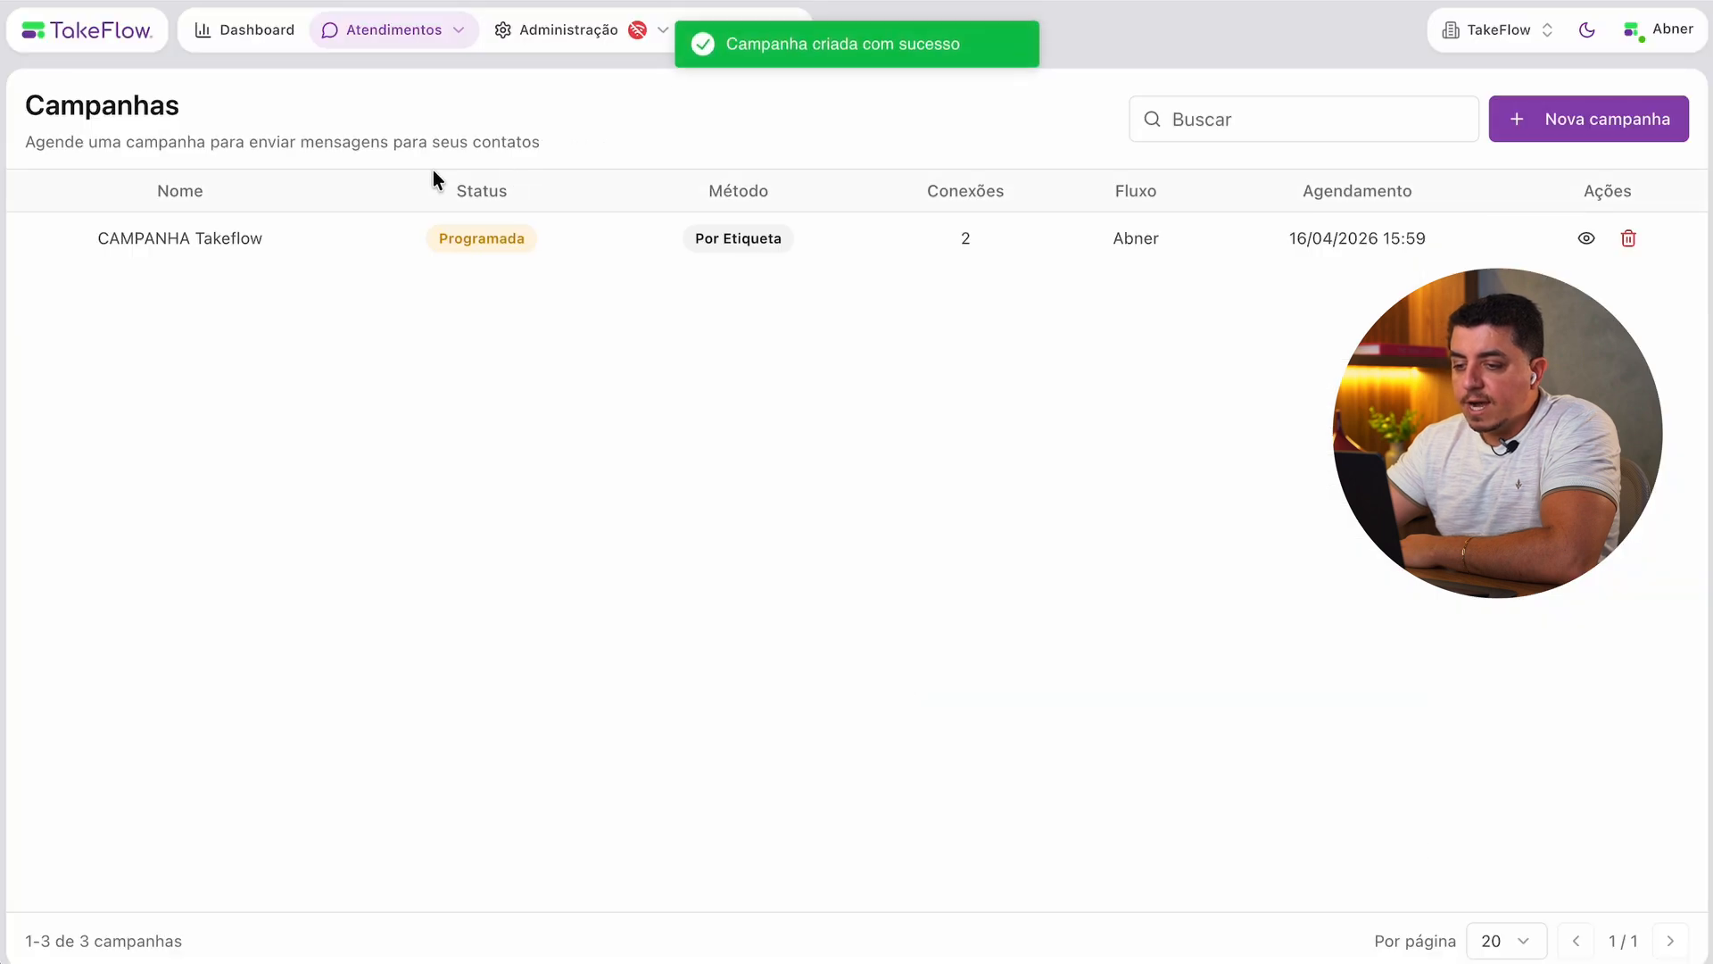
# Review the saved campaign's name, status, method, connections and scheduled time in the campaign list.
pyautogui.moveTo(98, 239); pyautogui.dragTo(302, 244)
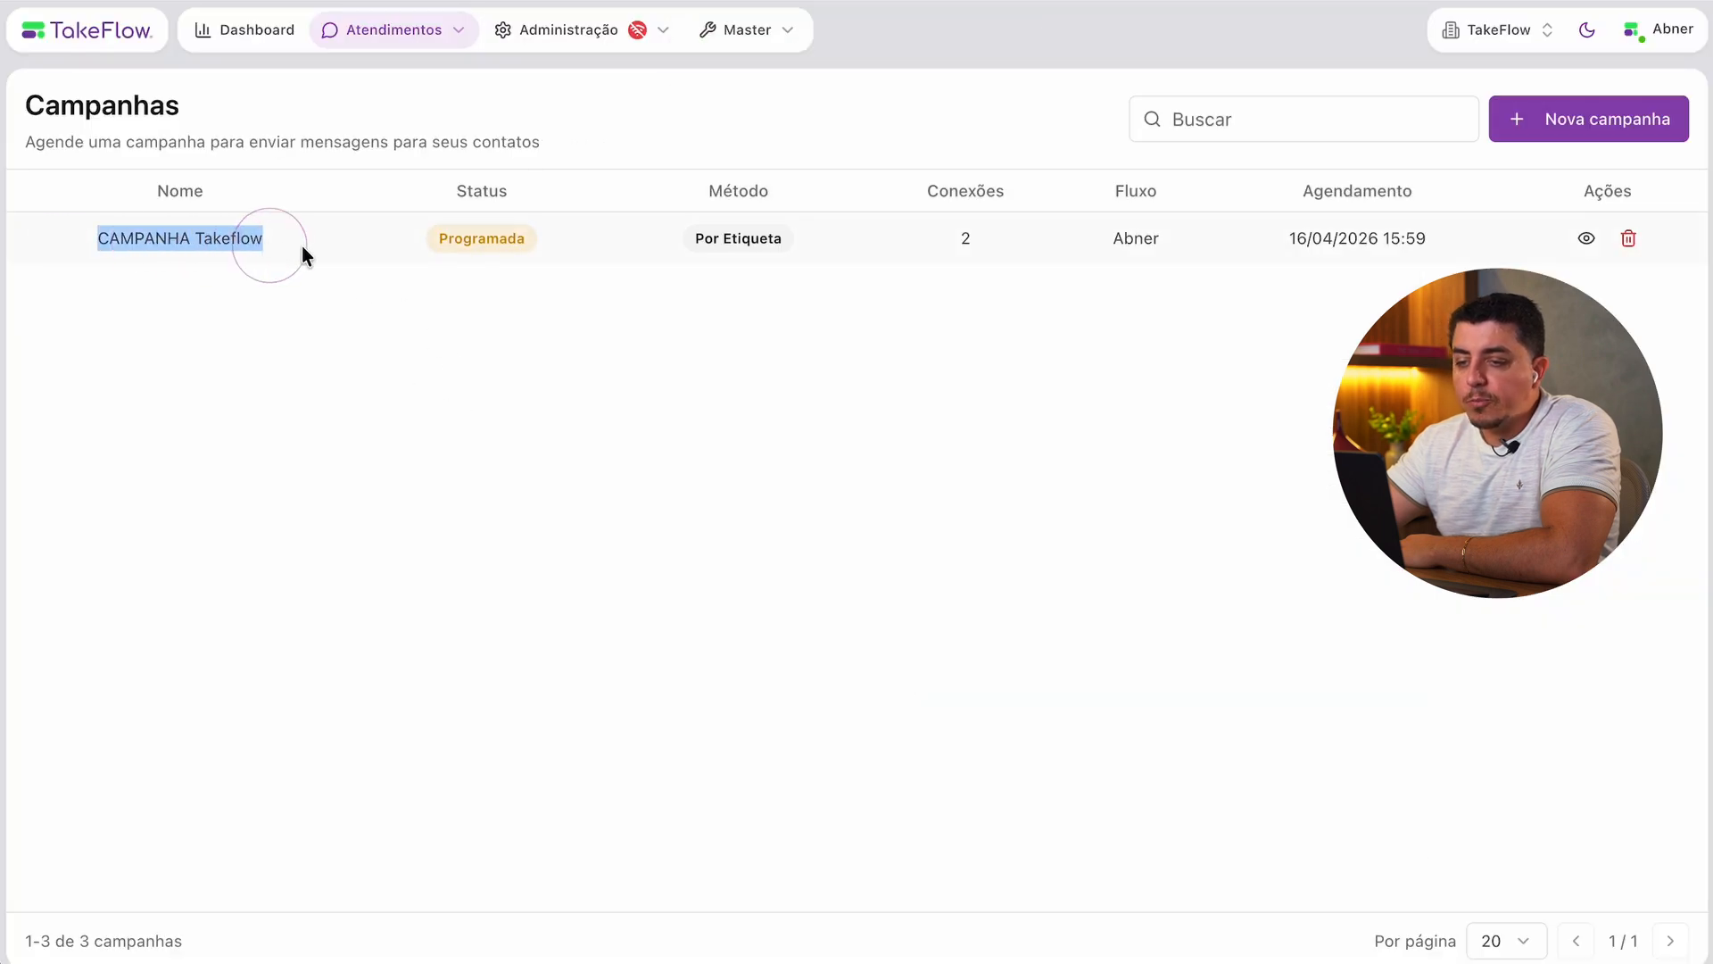
pyautogui.moveTo(438, 239); pyautogui.dragTo(528, 242)
pyautogui.click(835, 283)
pyautogui.moveTo(957, 239); pyautogui.dragTo(974, 238)
pyautogui.click(784, 286)
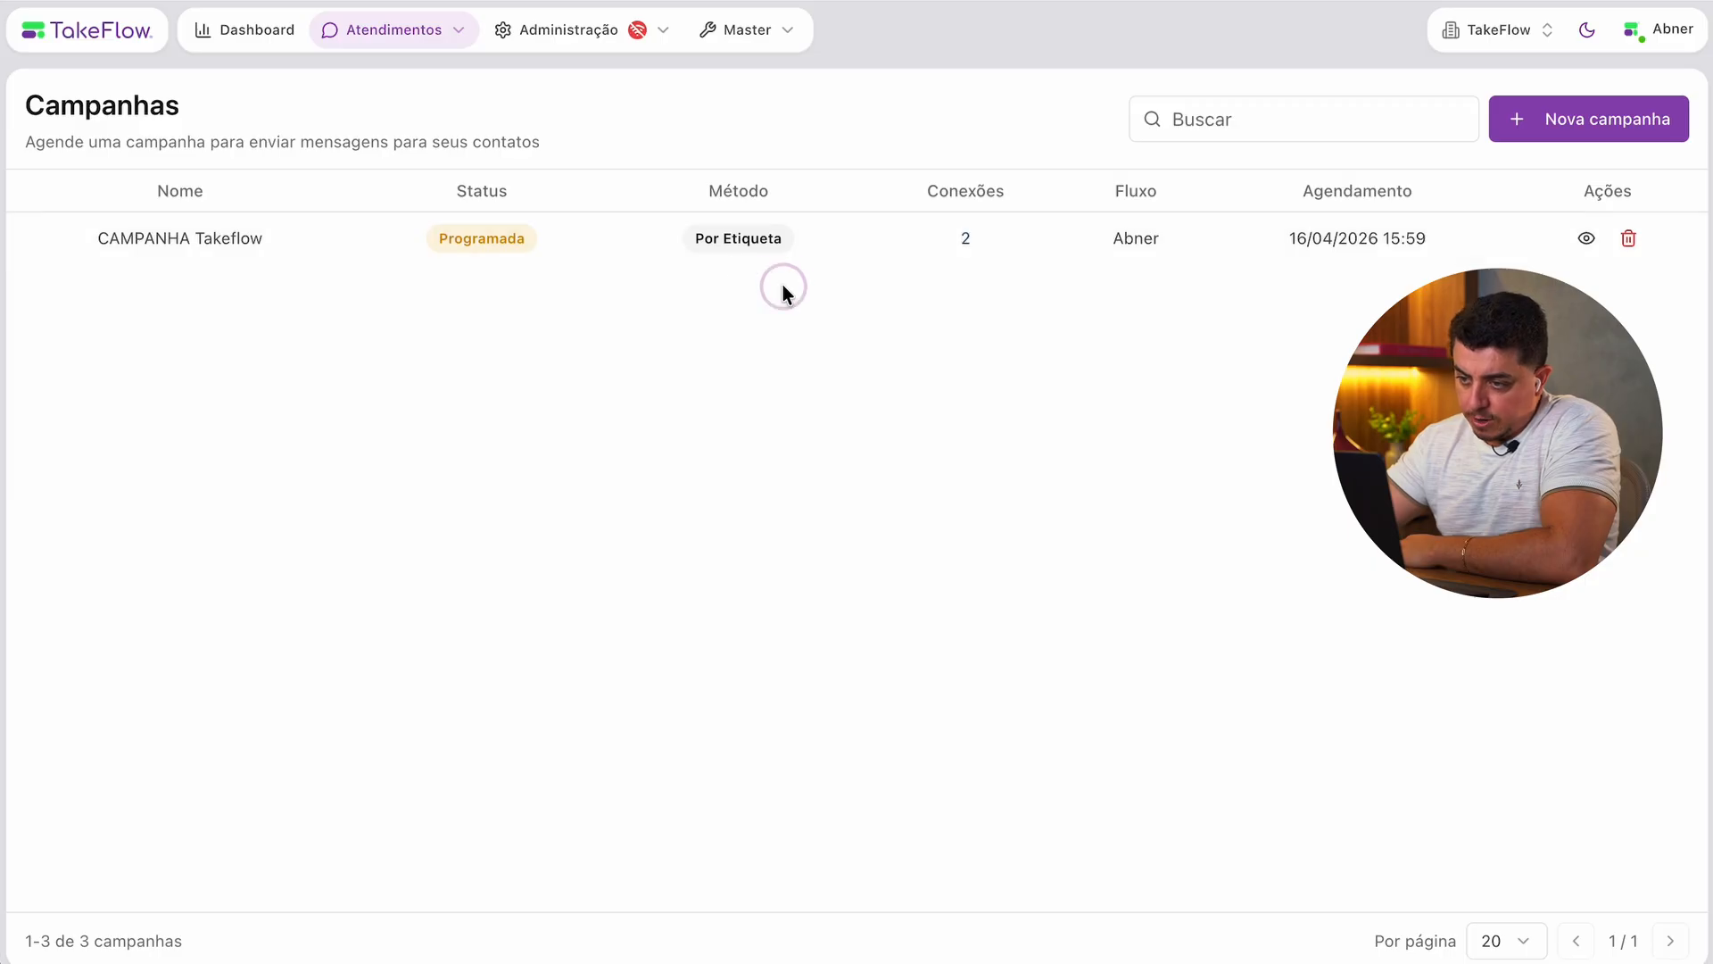
pyautogui.moveTo(661, 236); pyautogui.dragTo(809, 243)
pyautogui.moveTo(952, 235); pyautogui.dragTo(990, 238)
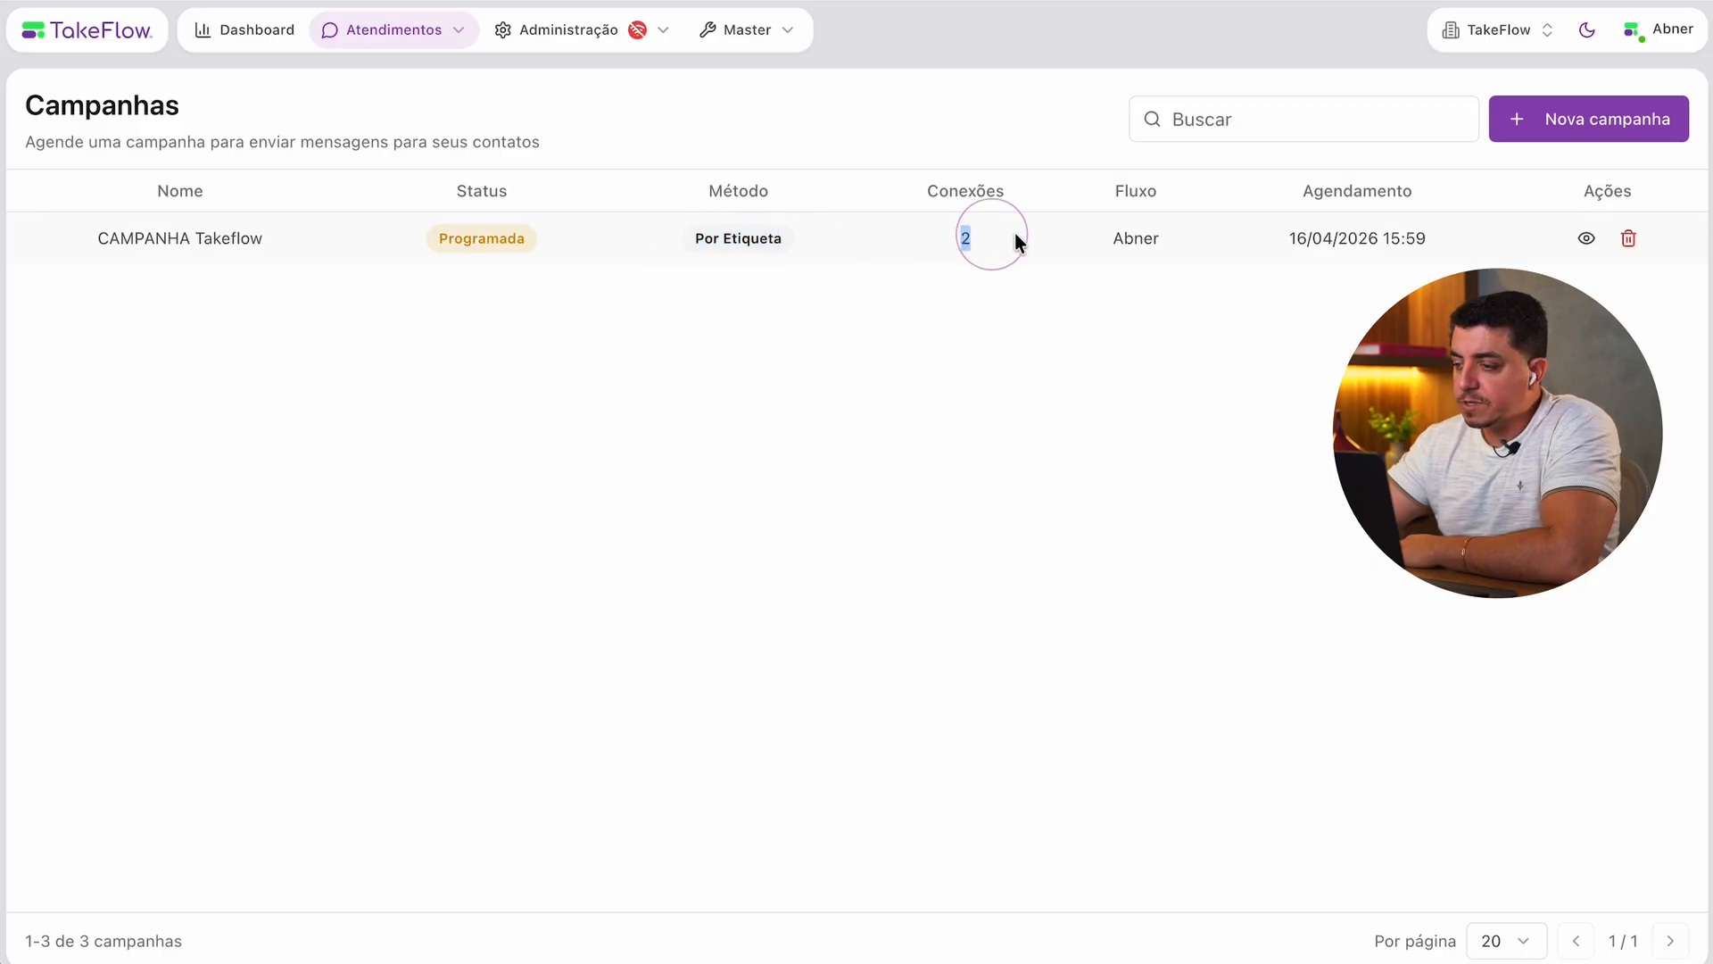
pyautogui.moveTo(1285, 241); pyautogui.dragTo(1445, 250)
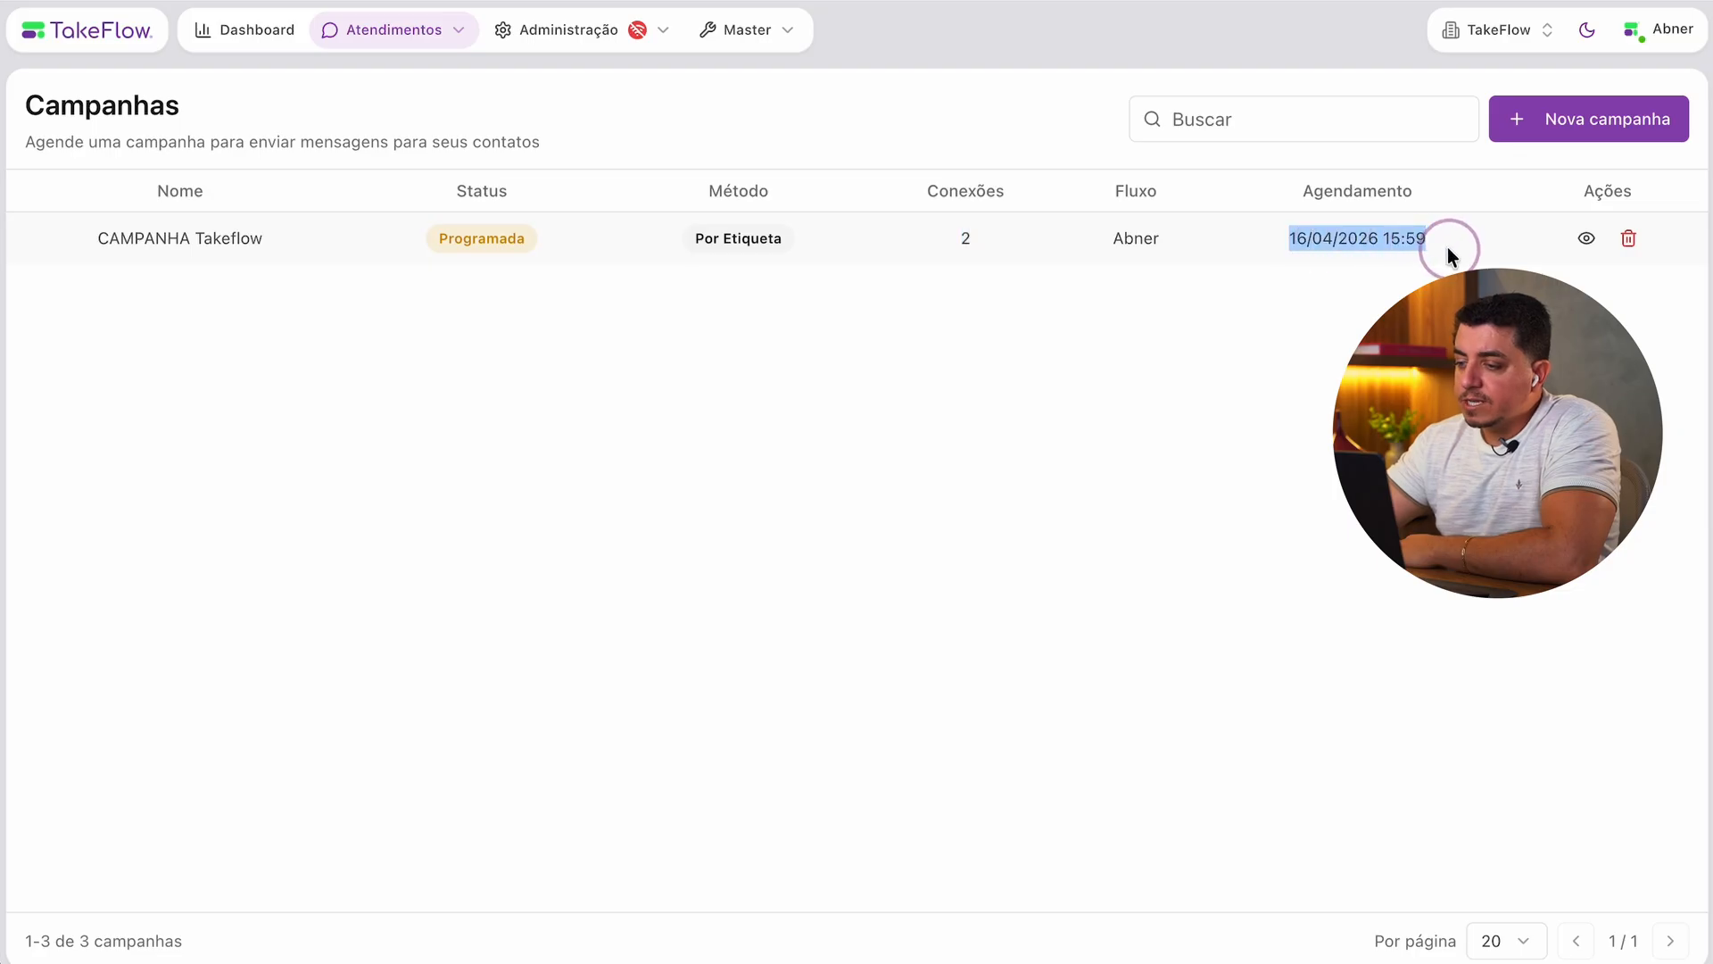
pyautogui.click(1398, 241)
pyautogui.doubleClick(1398, 241)
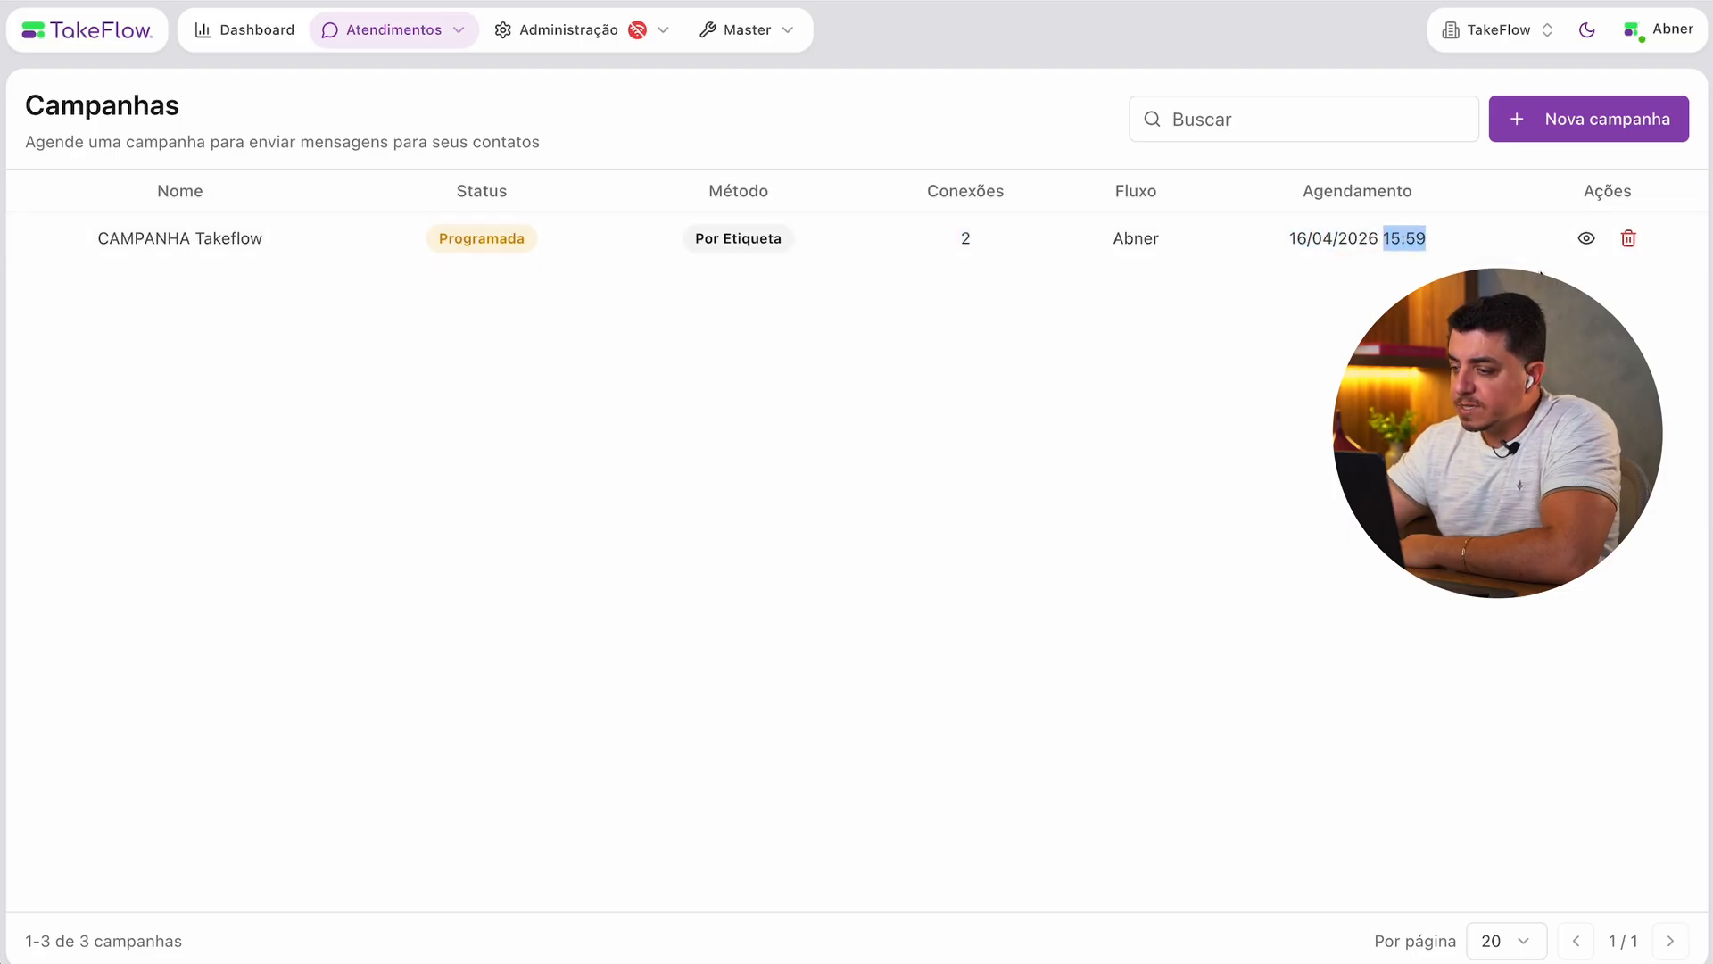
# View the CAMPANHA Takeflow results, check the contact list with each contact's sending status, and close the results.
pyautogui.click(1584, 239)
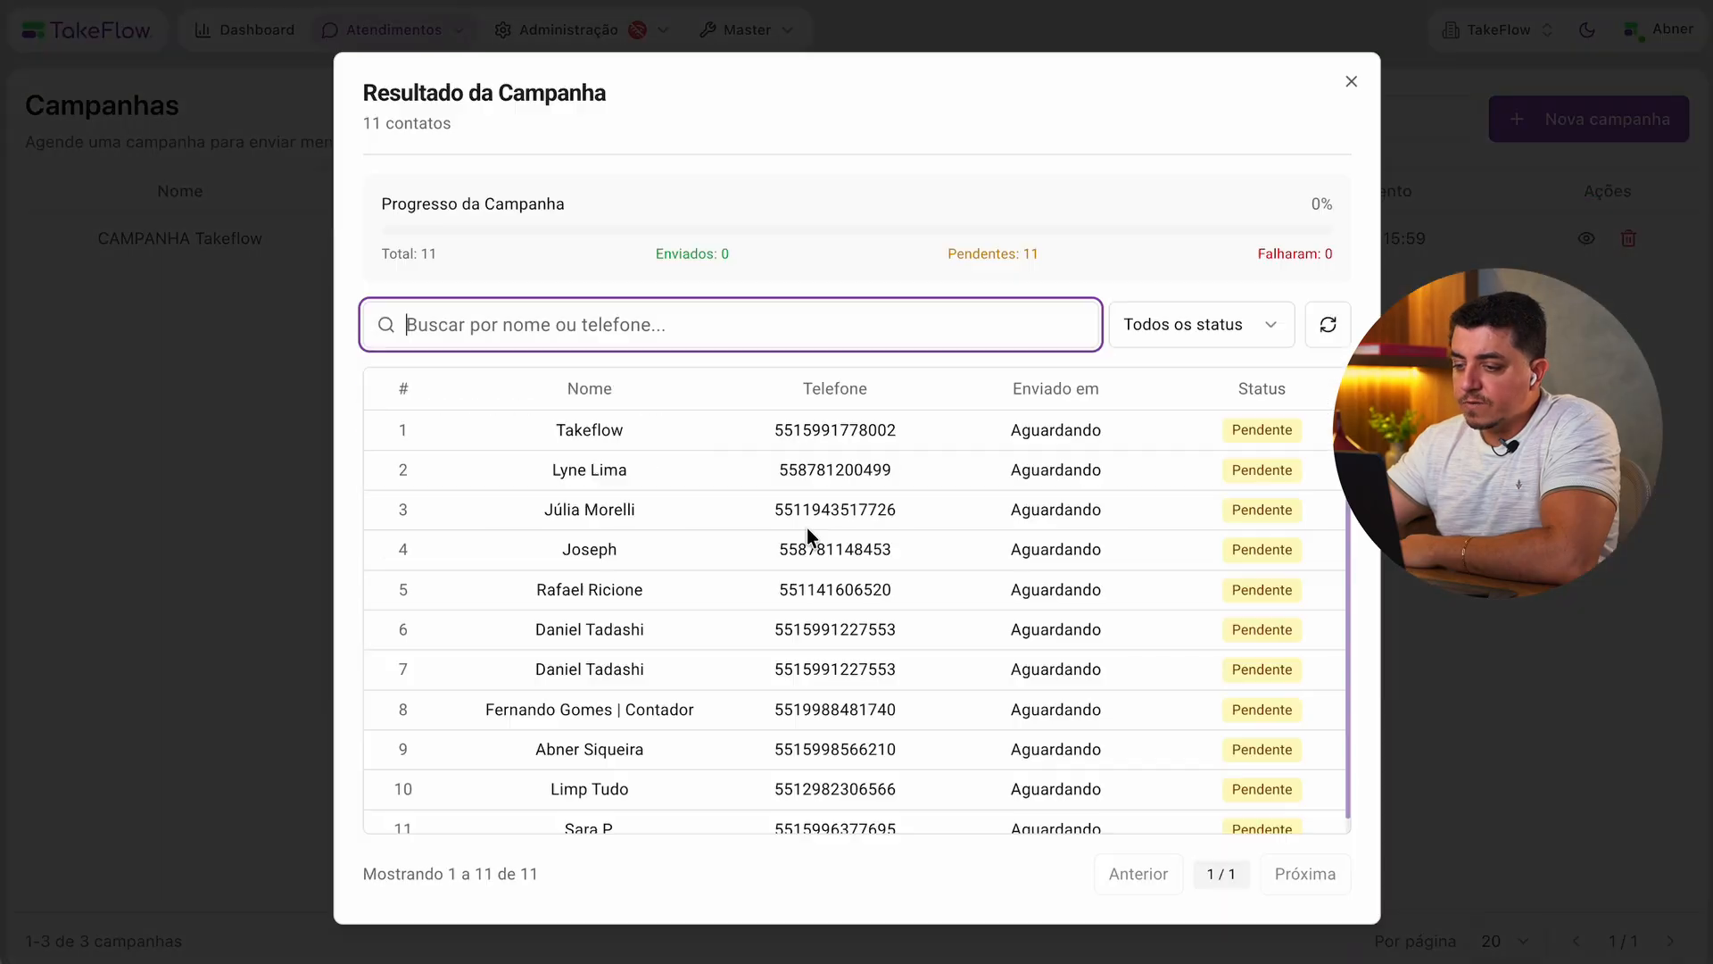
pyautogui.scroll(-1, 785, 571)
pyautogui.scroll(1, 828, 742)
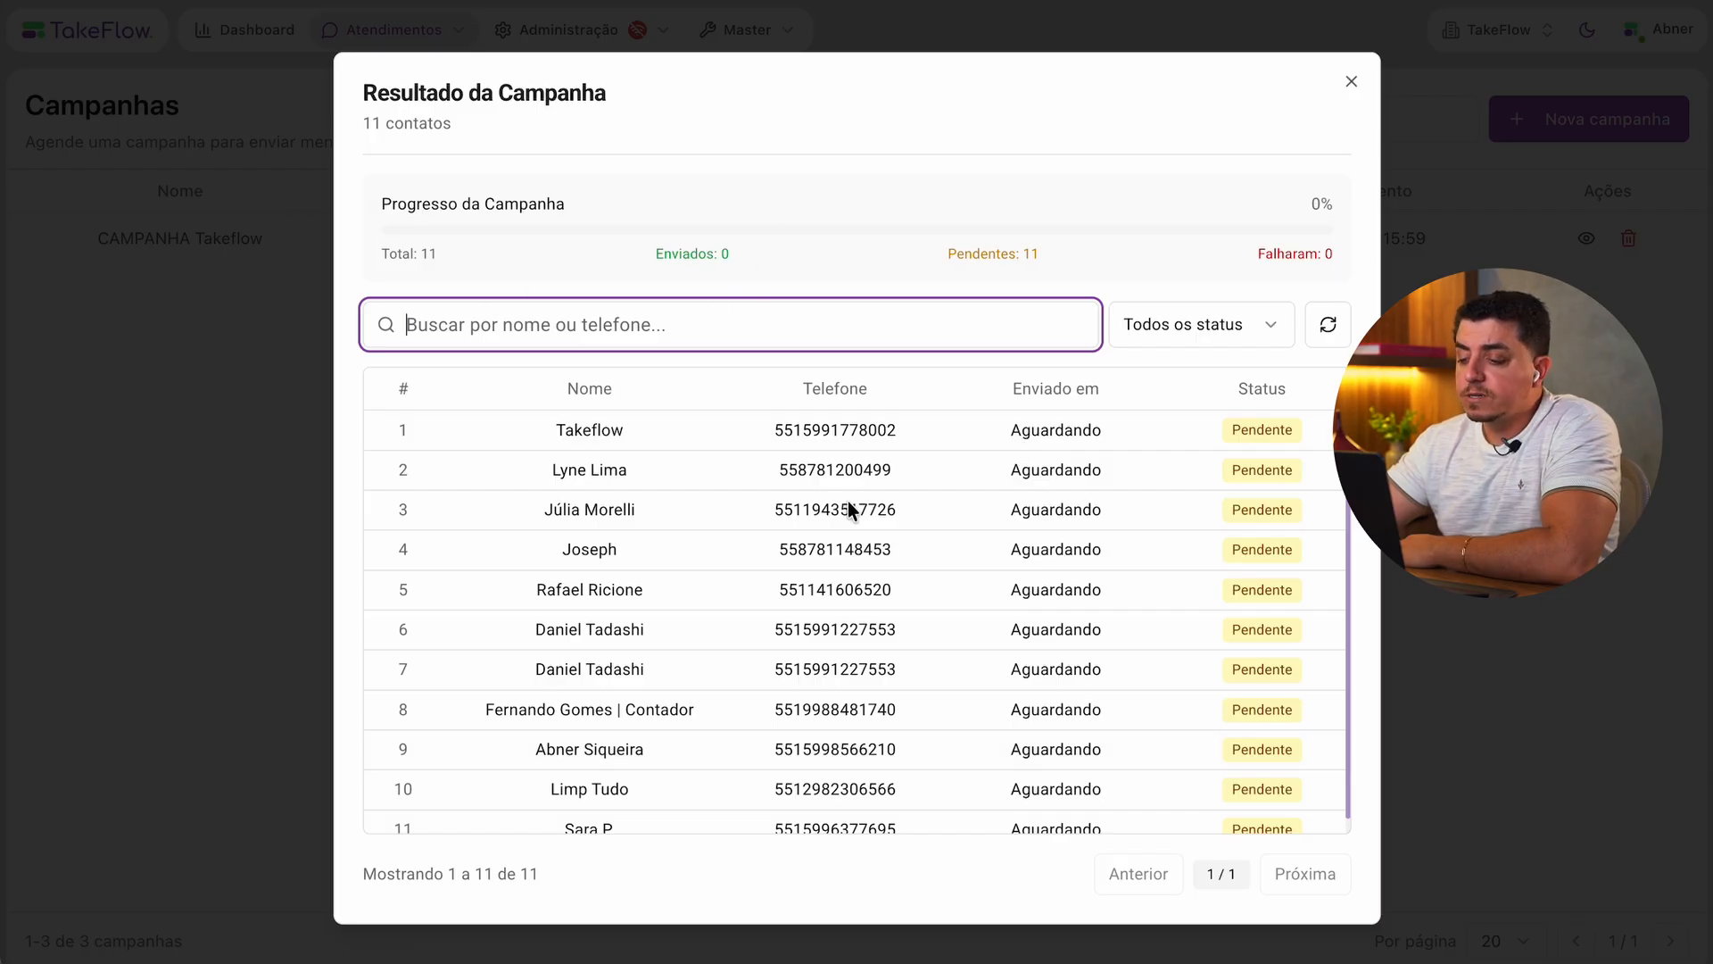
pyautogui.scroll(-1, 954, 603)
pyautogui.click(1350, 81)
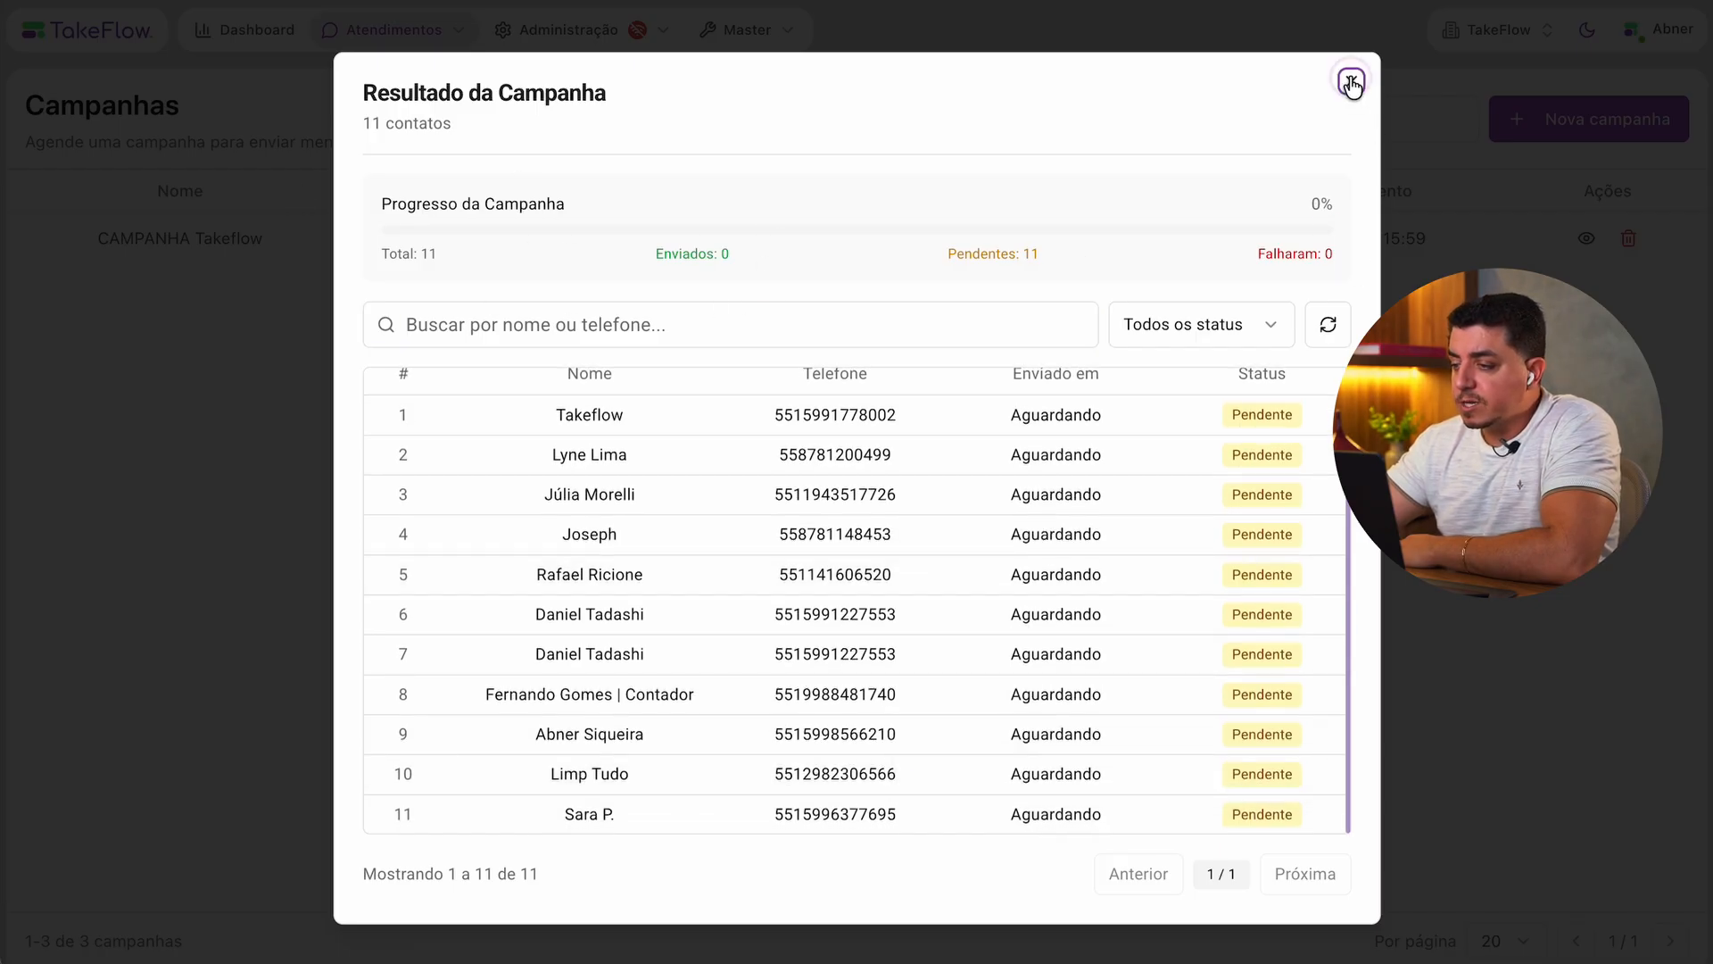